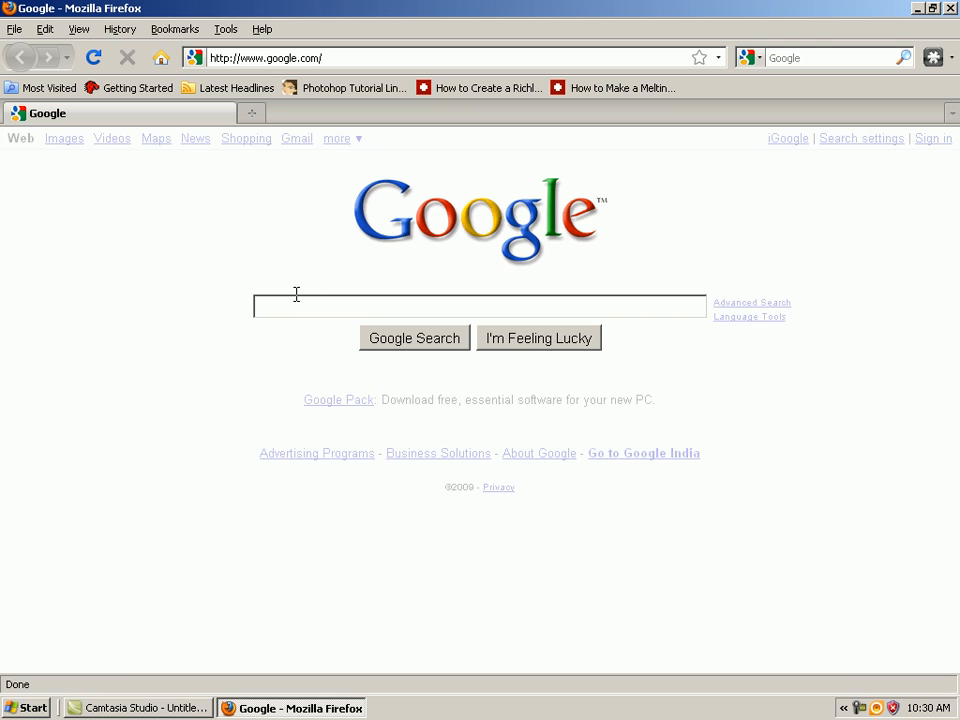
Search Google for wamp, view the Downloads page of the WampServer site, and close the browser
{"action": "type", "text": "wamp"}
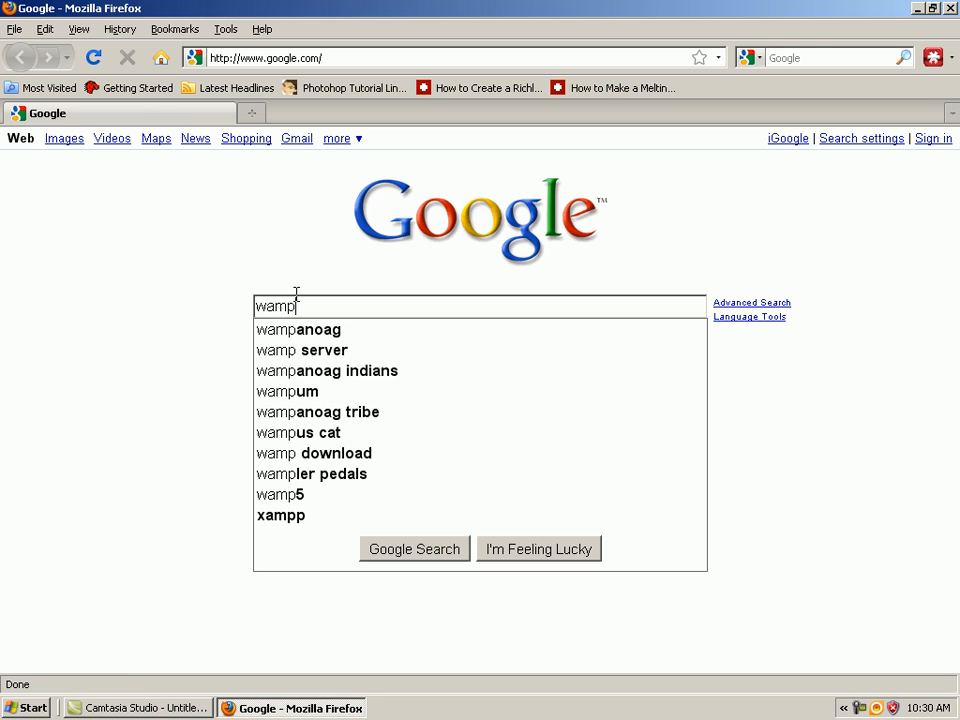
{"action": "key", "text": "Return"}
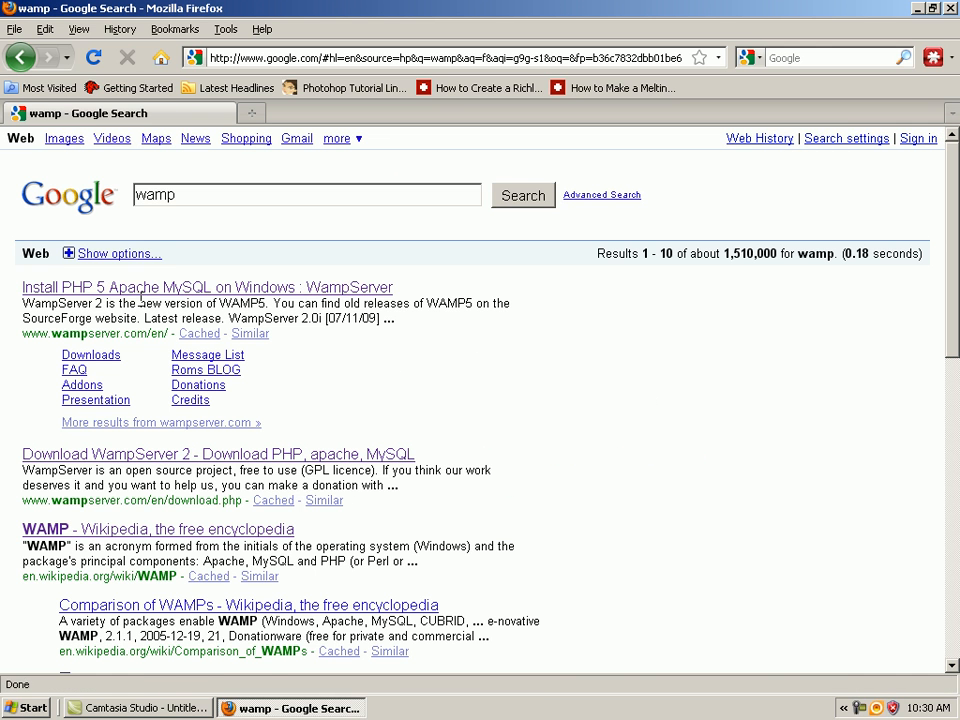
{"action": "left_click", "coordinate": [150, 288]}
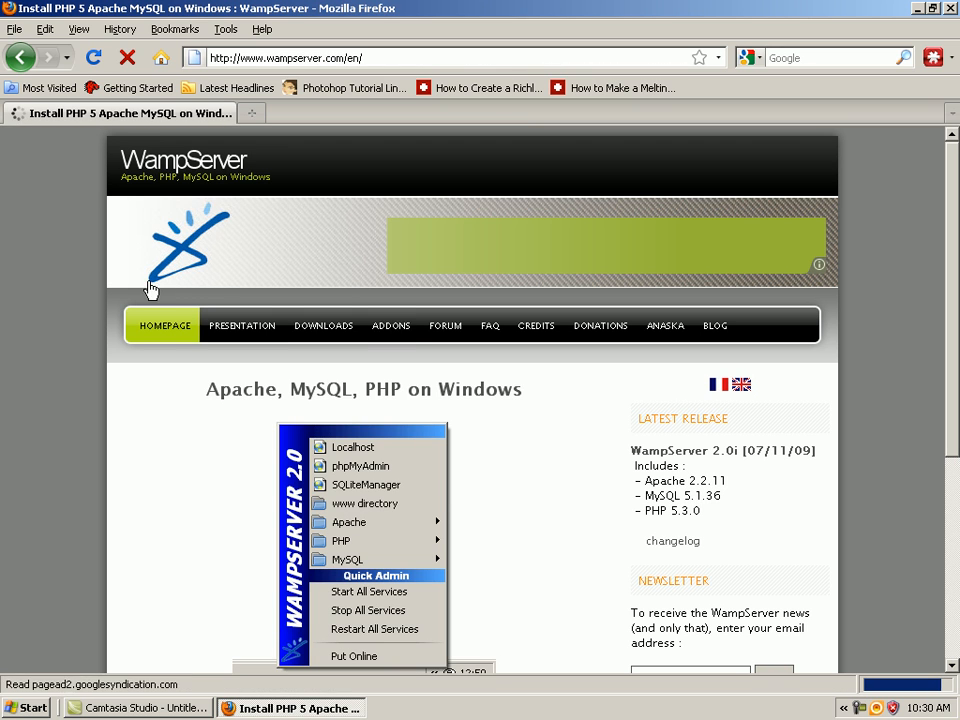
{"action": "left_click", "coordinate": [321, 340]}
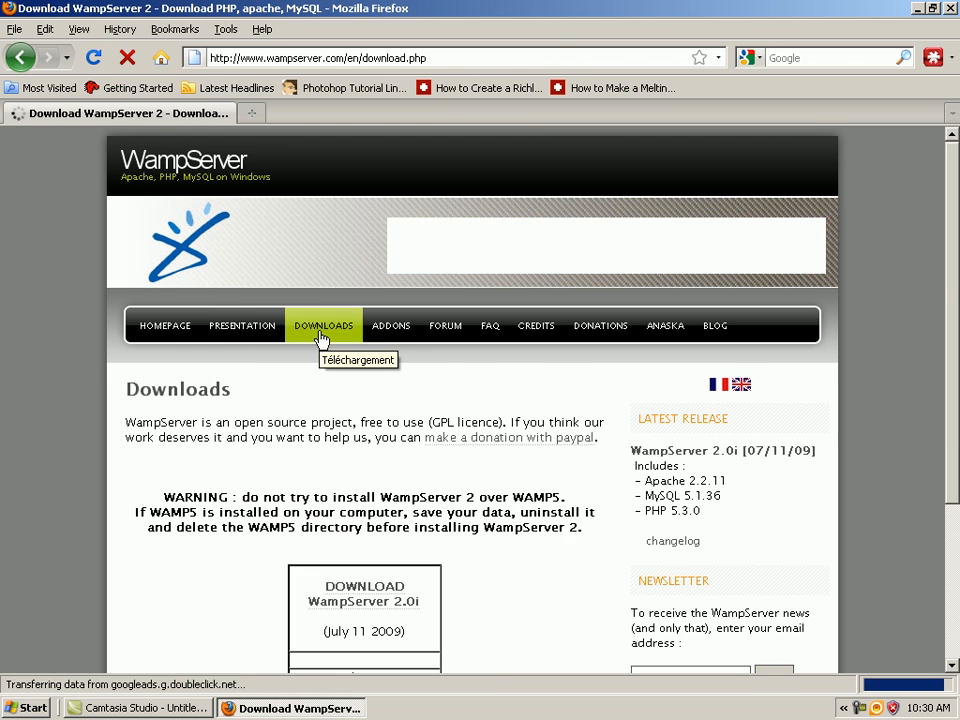
{"action": "scroll", "coordinate": [300, 335], "scroll_direction": "down", "scroll_amount": 4}
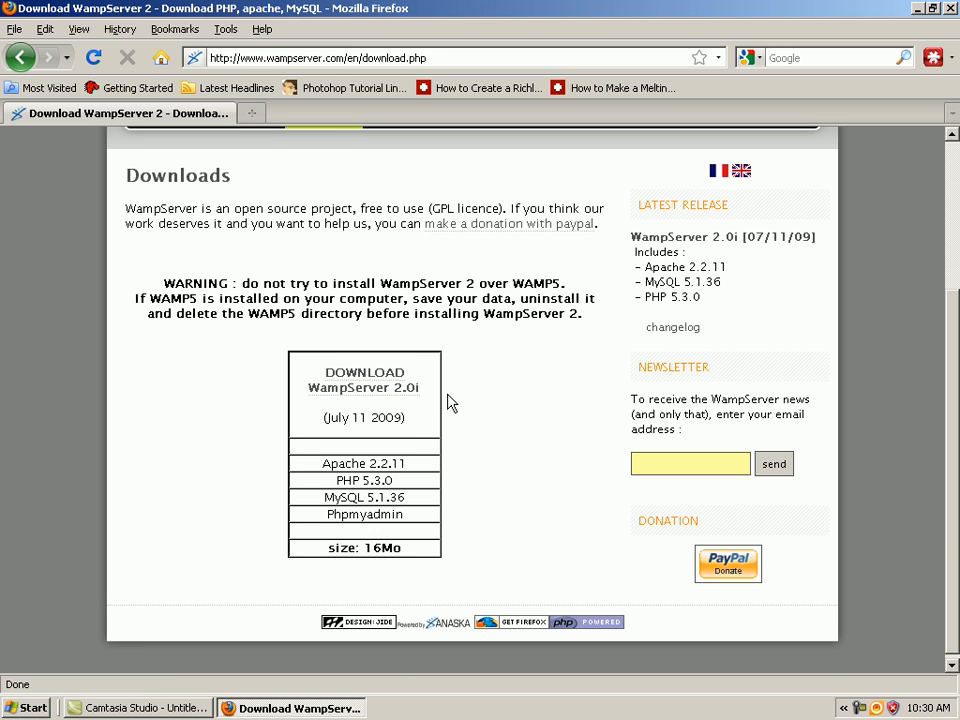
{"action": "scroll", "coordinate": [370, 415], "scroll_direction": "up", "scroll_amount": 4}
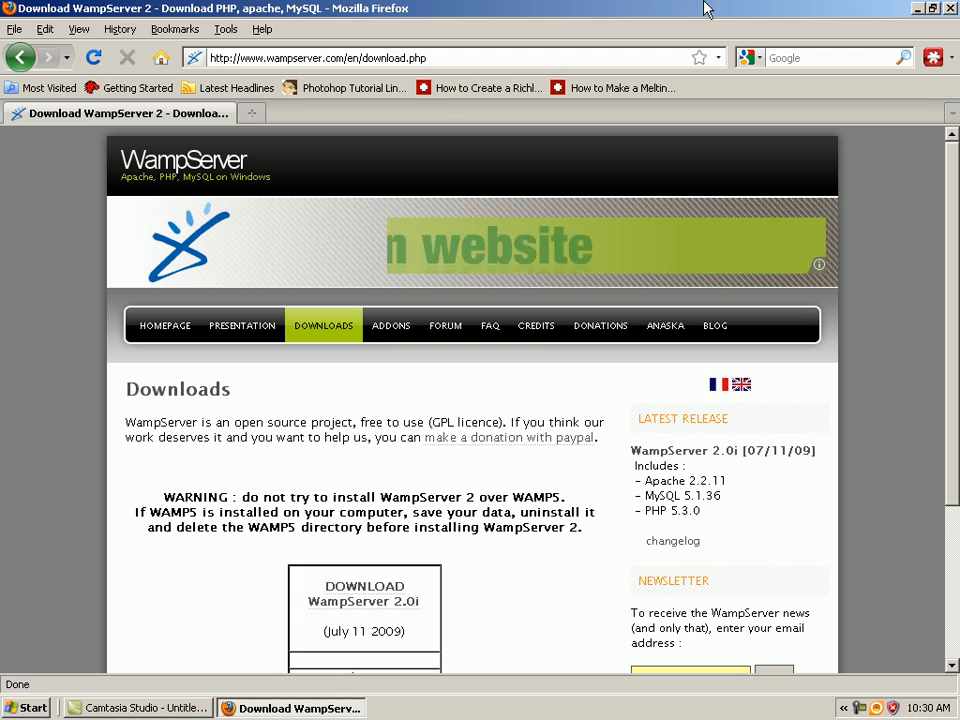
{"action": "left_click", "coordinate": [953, 6]}
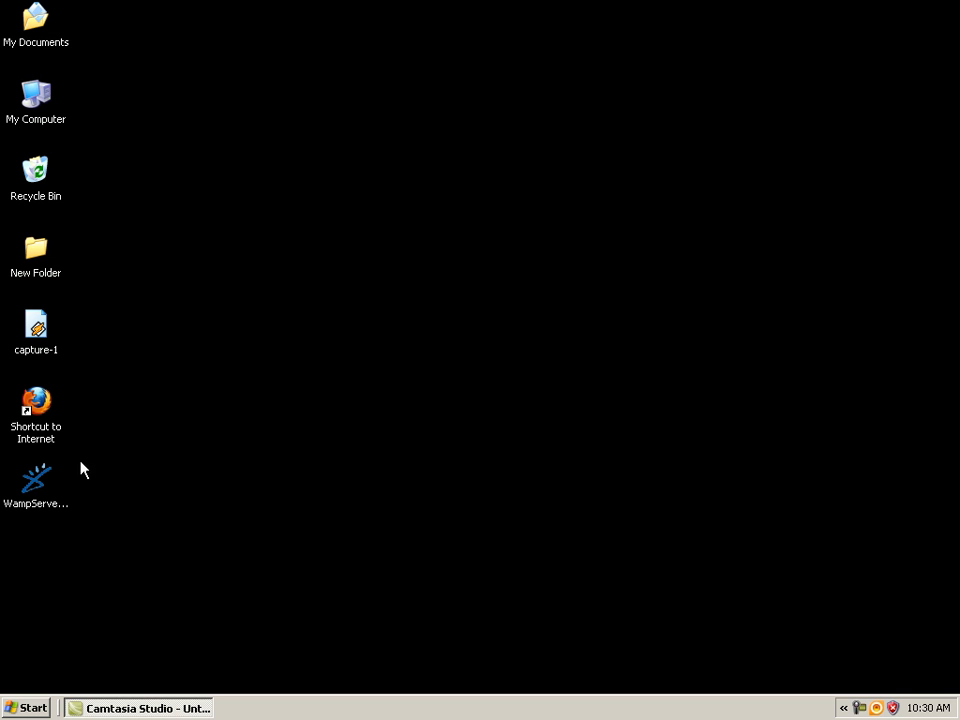
Launch the WampServer installer from the desktop, agree to continue the install, and accept the license agreement
{"action": "double_click", "coordinate": [30, 478]}
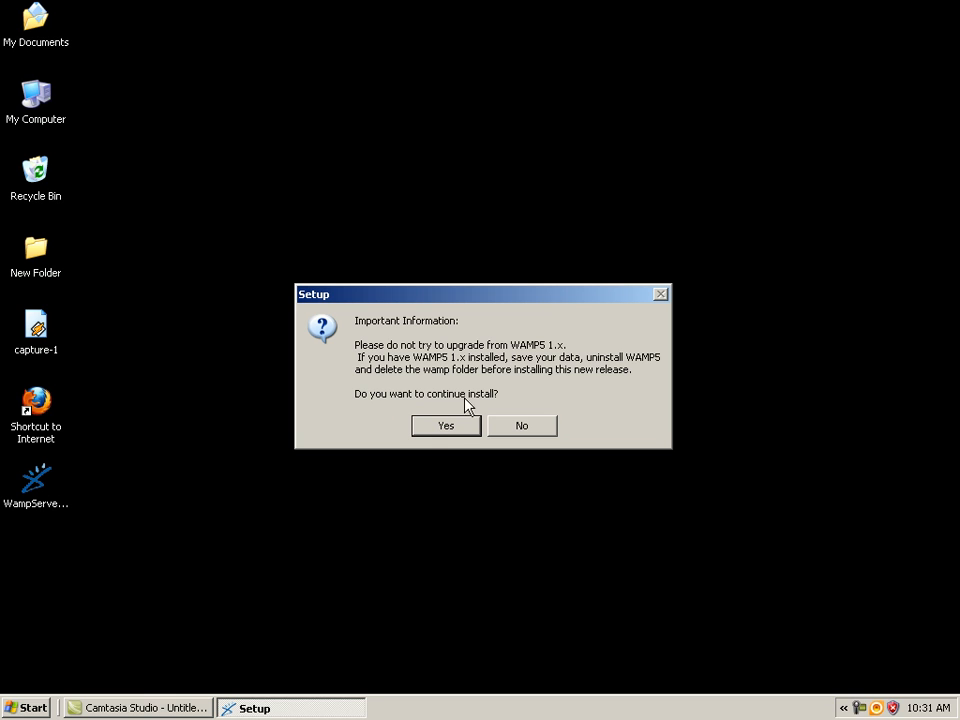
{"action": "left_click", "coordinate": [457, 426]}
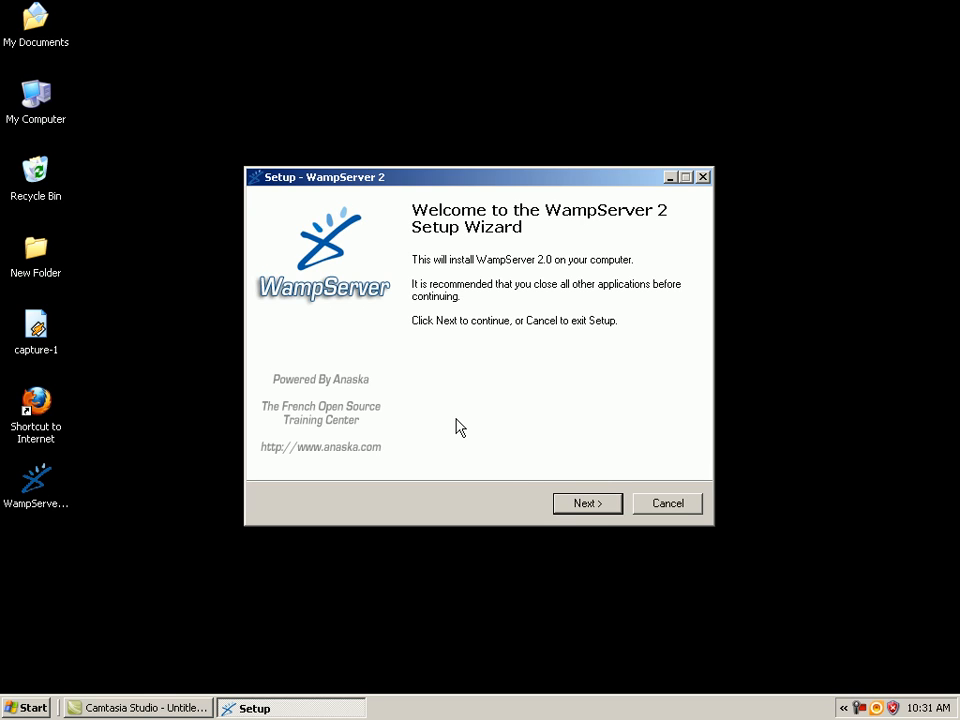
{"action": "left_click", "coordinate": [594, 509]}
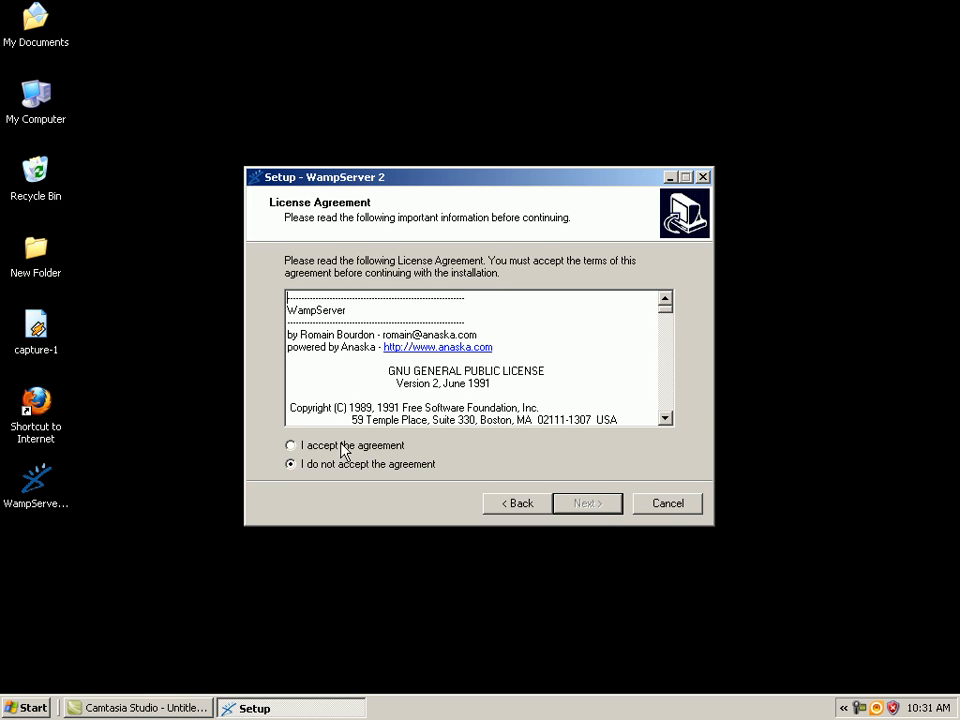
{"action": "left_click", "coordinate": [340, 452]}
{"action": "left_click", "coordinate": [587, 504]}
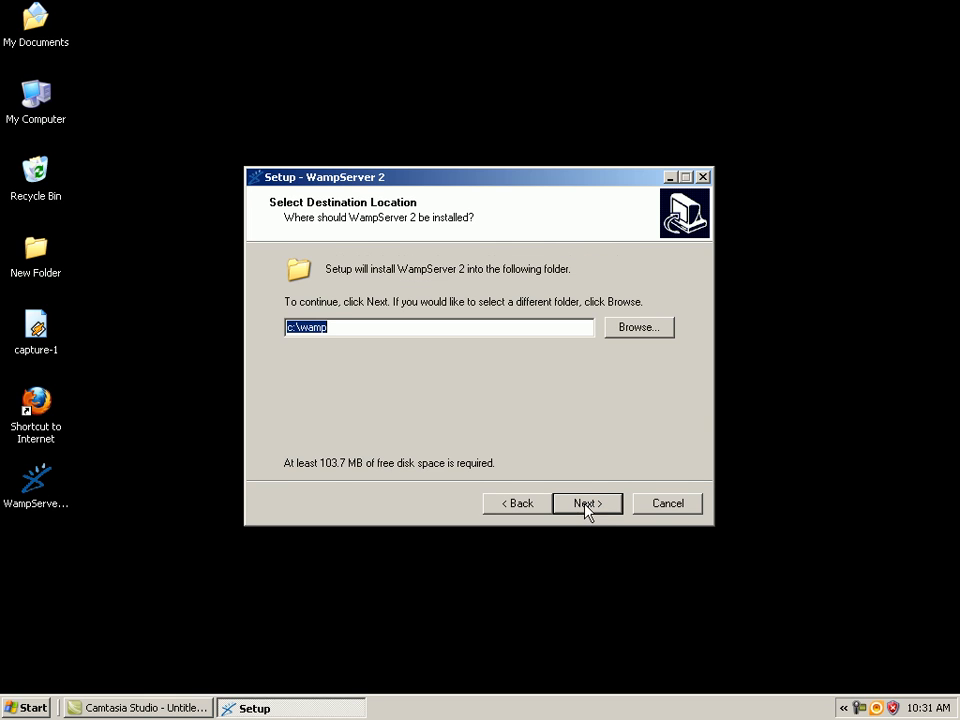
Keep c:\wamp as the destination location and agree to install into the existing folder
{"action": "left_click", "coordinate": [355, 323]}
{"action": "left_click", "coordinate": [588, 505]}
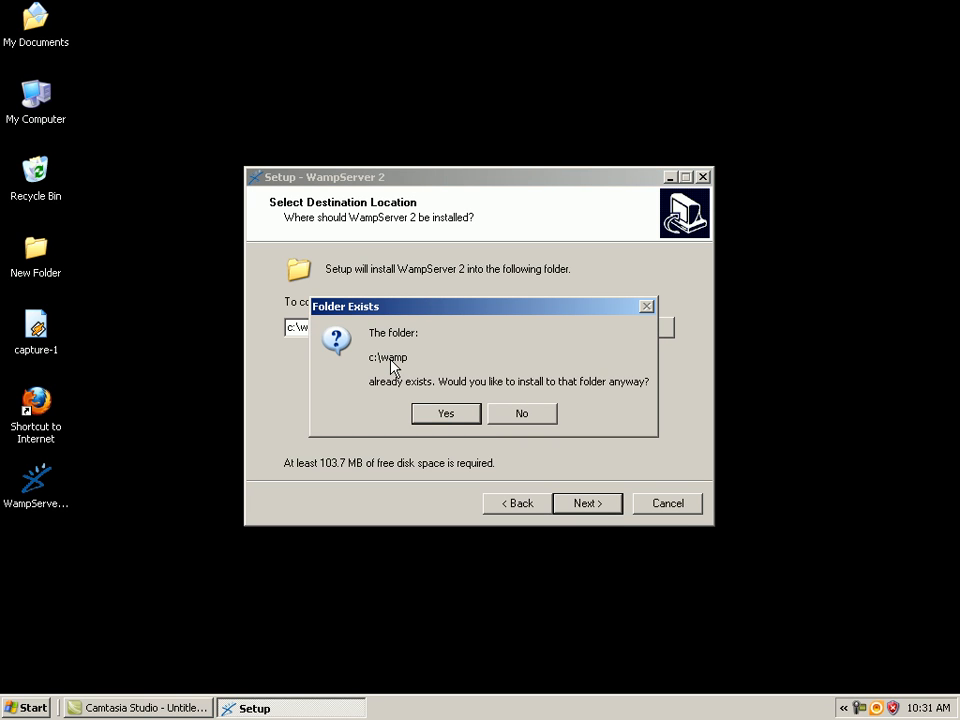
{"action": "left_click", "coordinate": [437, 412]}
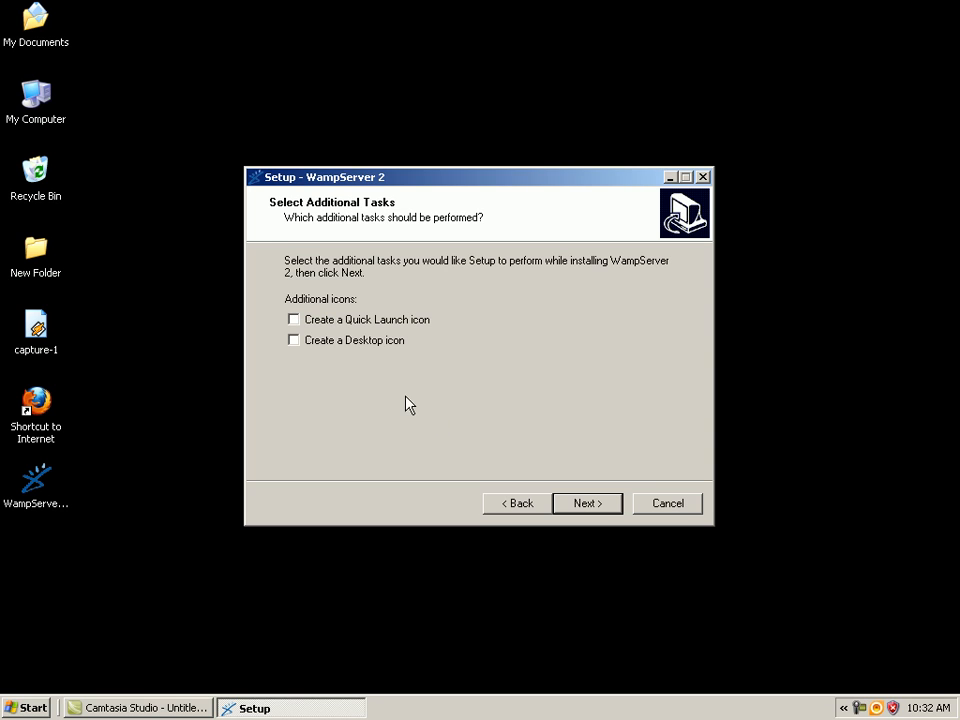
Enable creation of a desktop icon, review the c:\wamp destination, and start the WampServer installation
{"action": "left_click", "coordinate": [298, 341]}
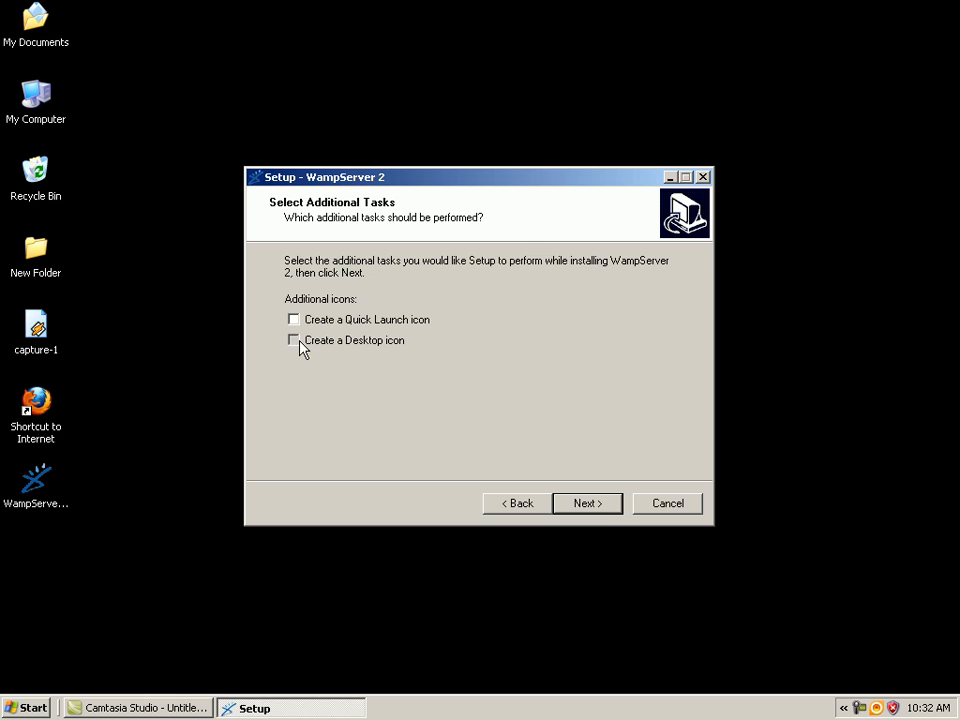
{"action": "left_click", "coordinate": [597, 505]}
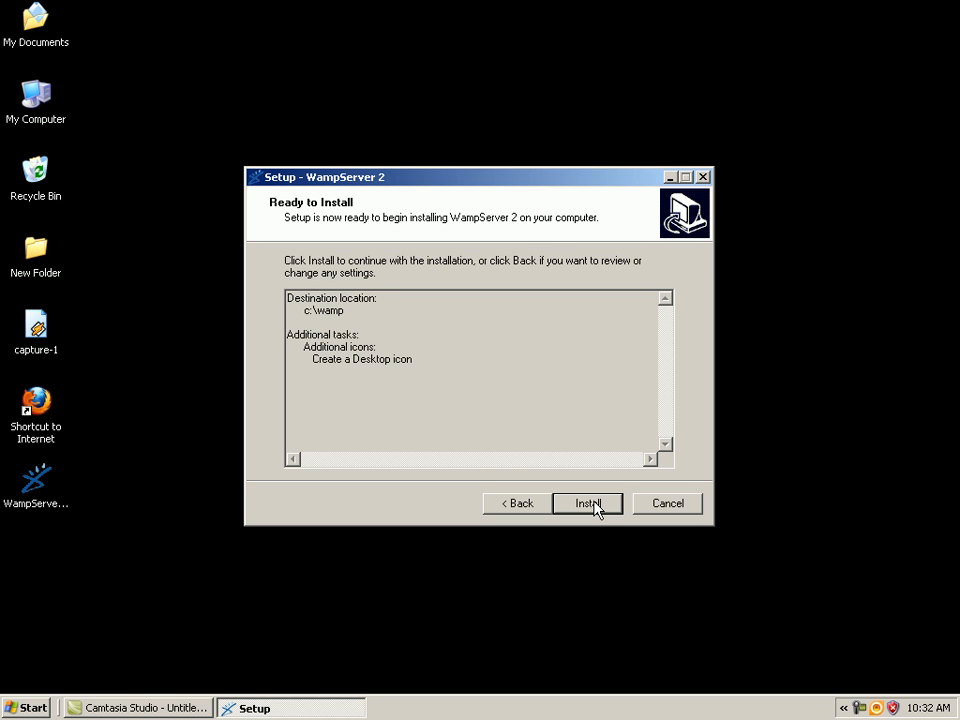
{"action": "left_click_drag", "start_coordinate": [295, 310], "coordinate": [349, 312]}
{"action": "left_click", "coordinate": [350, 312]}
{"action": "double_click", "coordinate": [337, 310]}
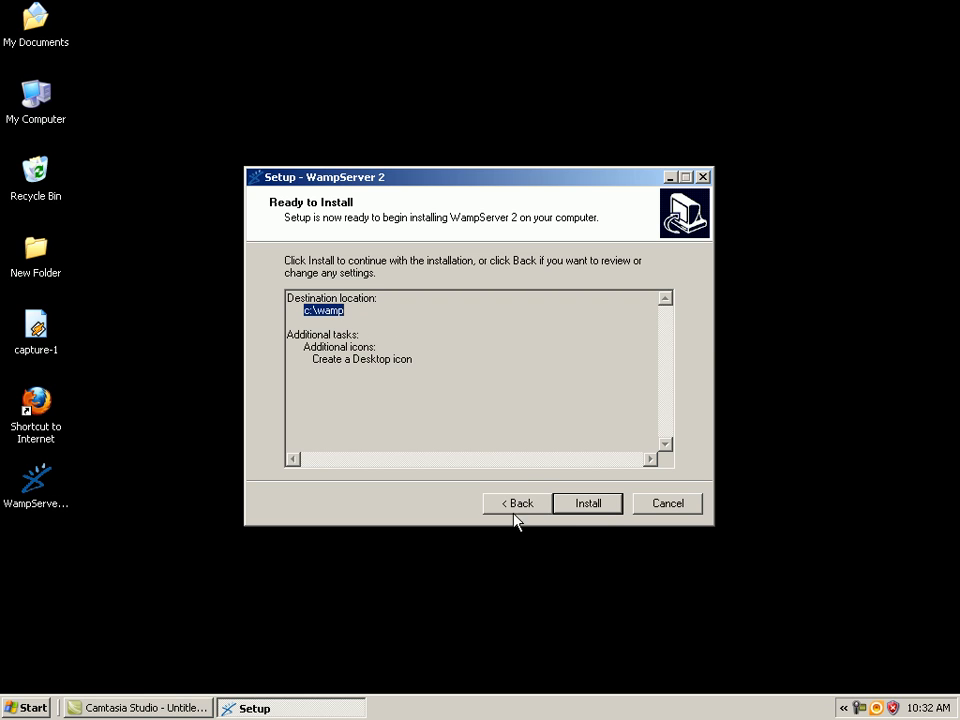
{"action": "left_click", "coordinate": [595, 508]}
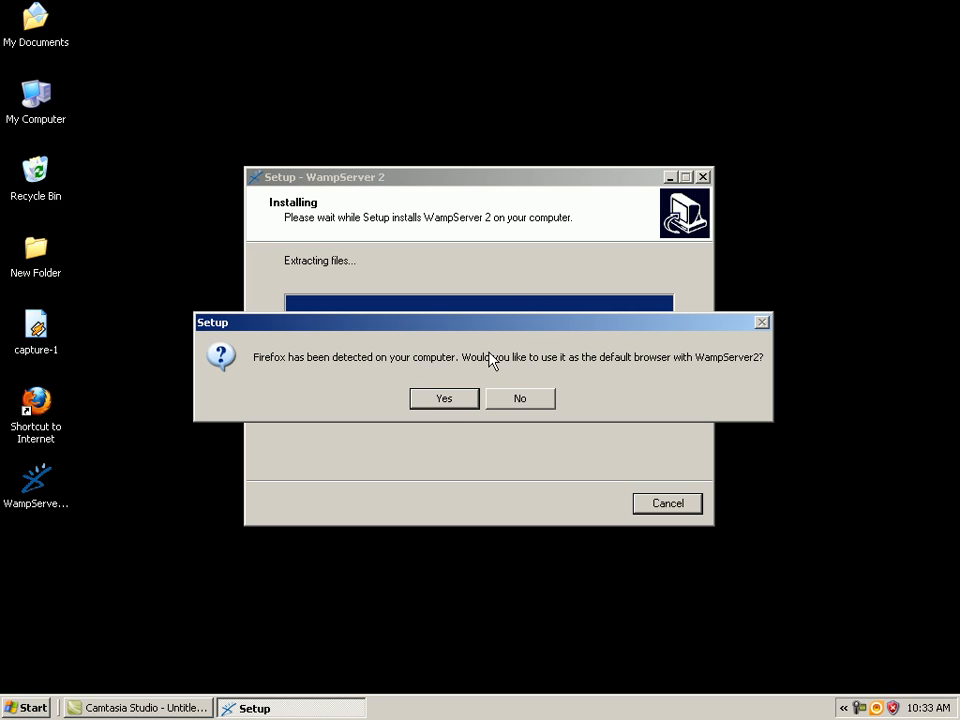
Accept Firefox as WampServer's default browser, keep the default PHP mail parameters, and finish the setup
{"action": "left_click", "coordinate": [443, 403]}
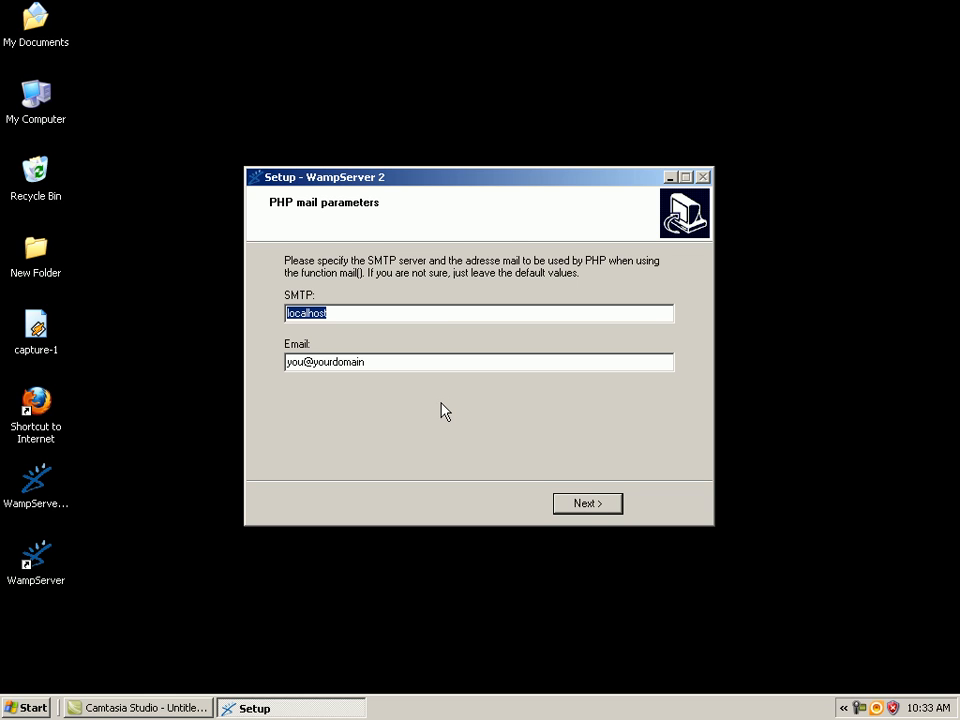
{"action": "left_click", "coordinate": [589, 506]}
{"action": "left_click", "coordinate": [589, 506]}
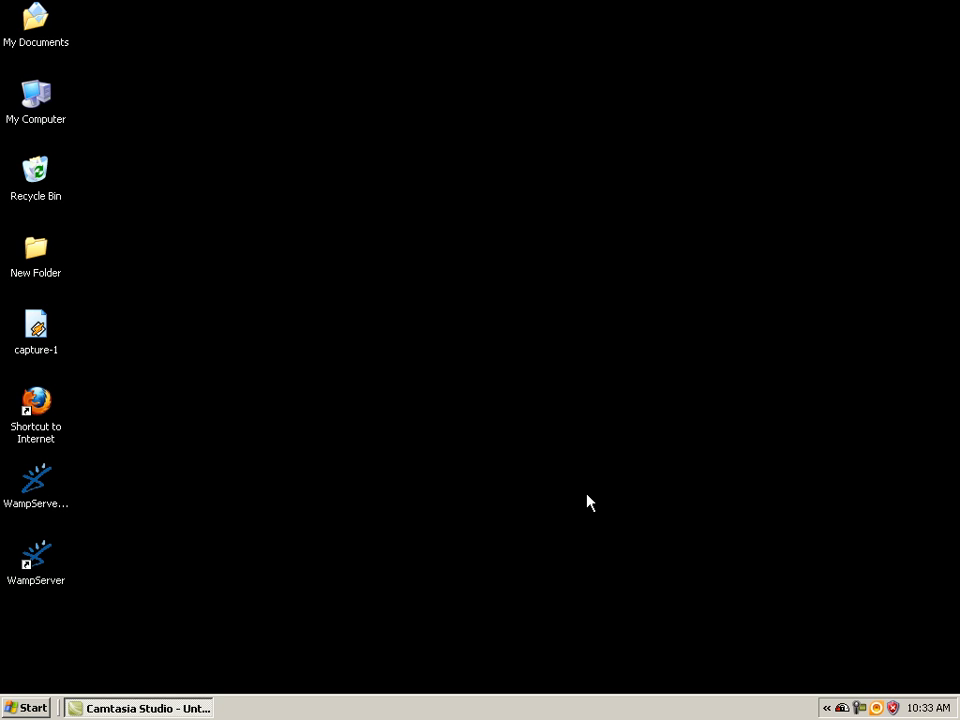
Refresh WampServer from its system tray icon
{"action": "left_click", "coordinate": [826, 708]}
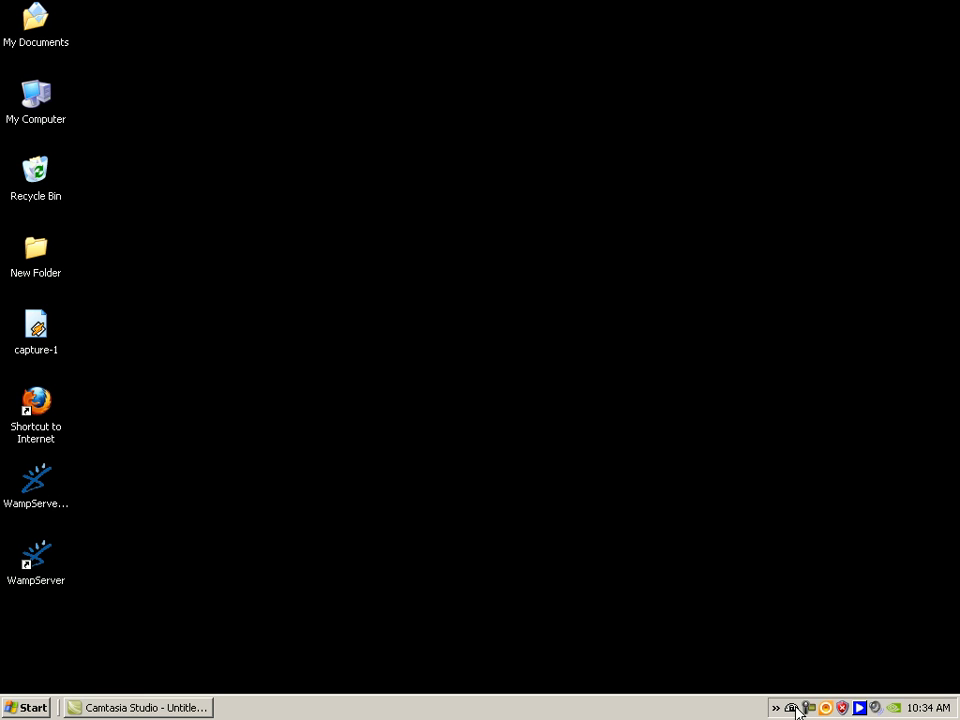
{"action": "right_click", "coordinate": [796, 706]}
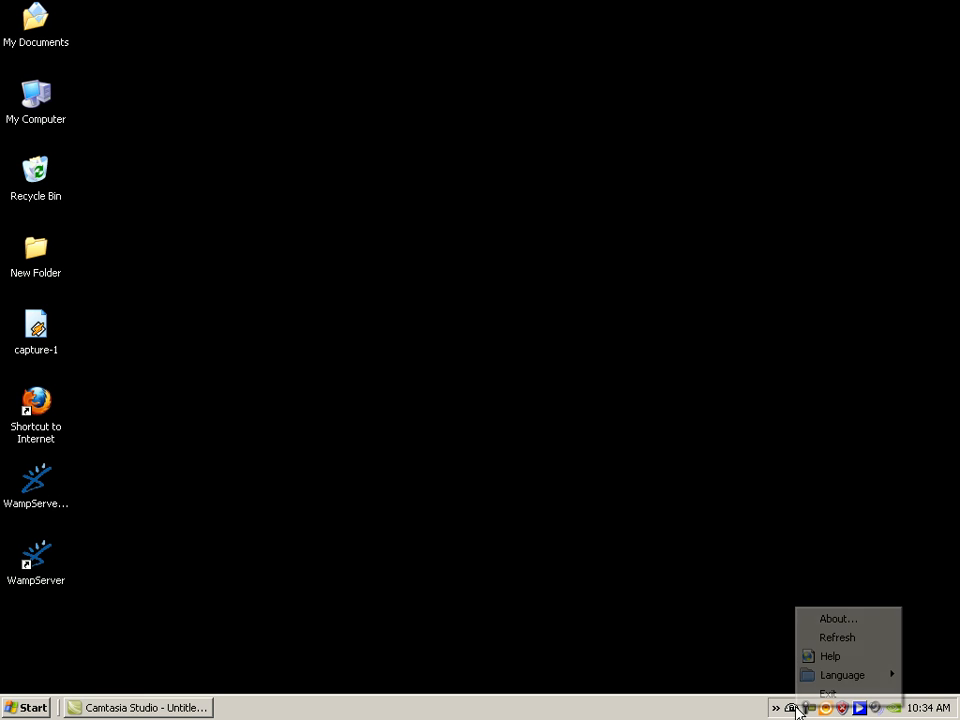
{"action": "left_click", "coordinate": [823, 640]}
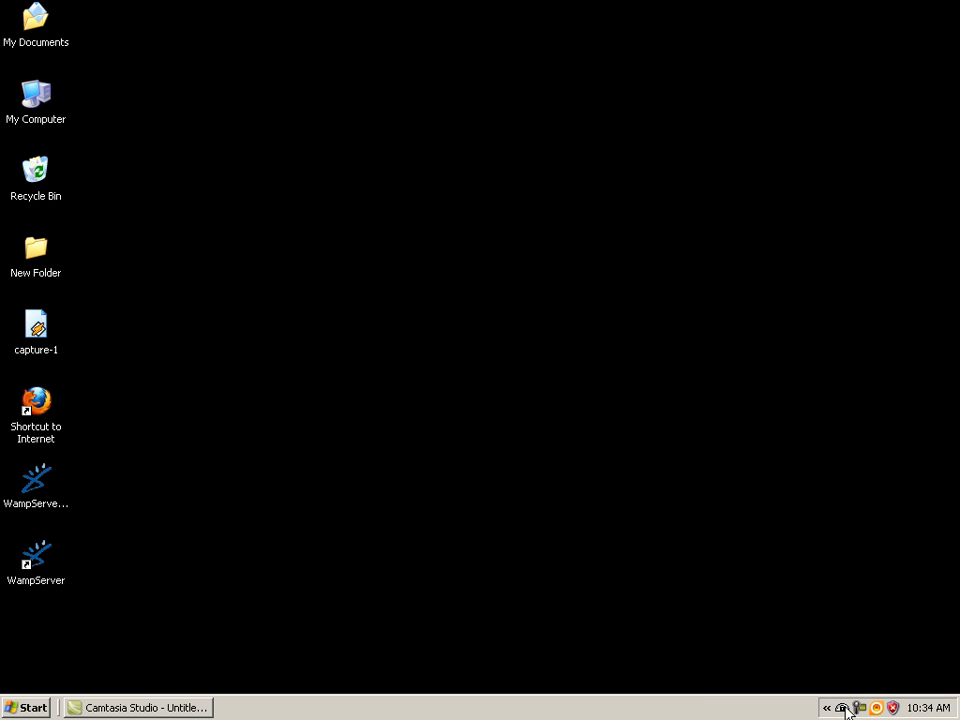
Open WampServer's www directory, check its folder path, and minimise the window
{"action": "left_click", "coordinate": [845, 708]}
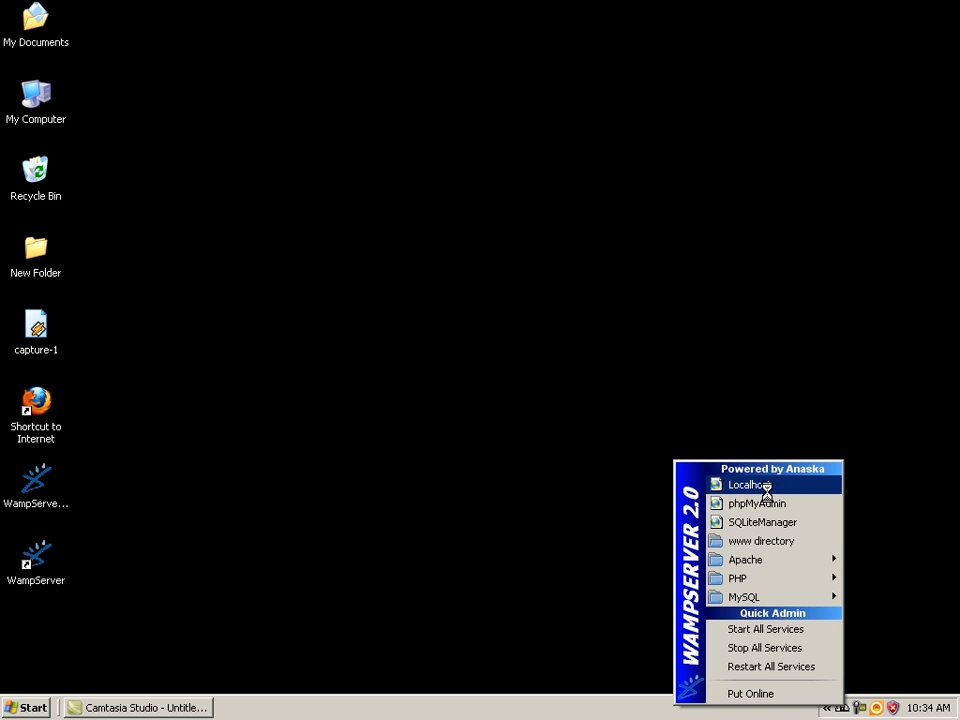
{"action": "left_click", "coordinate": [780, 541]}
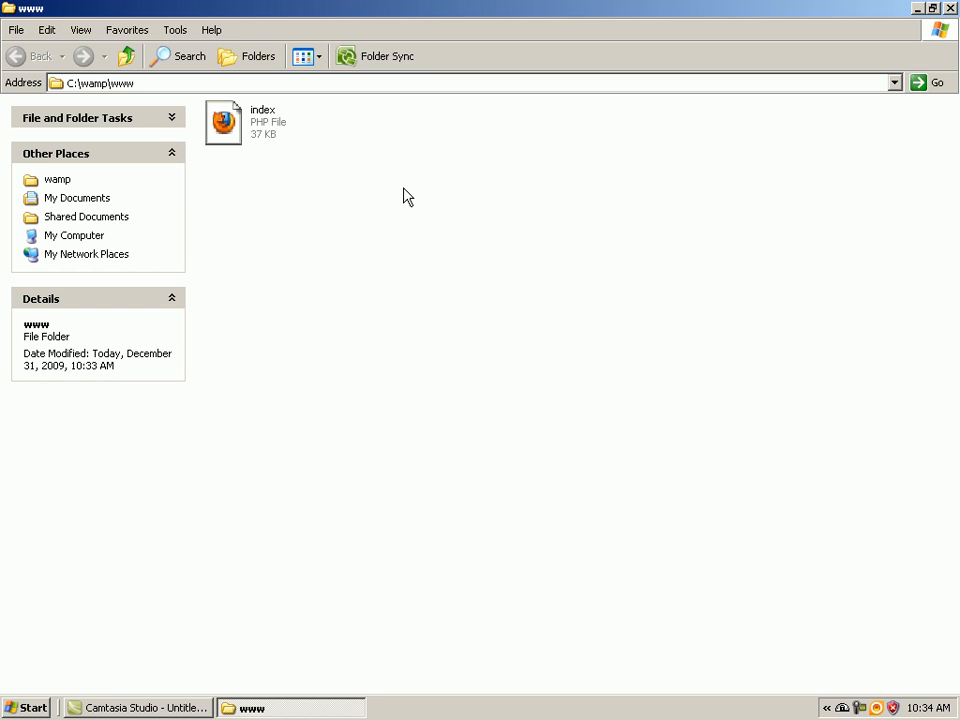
{"action": "left_click", "coordinate": [90, 86]}
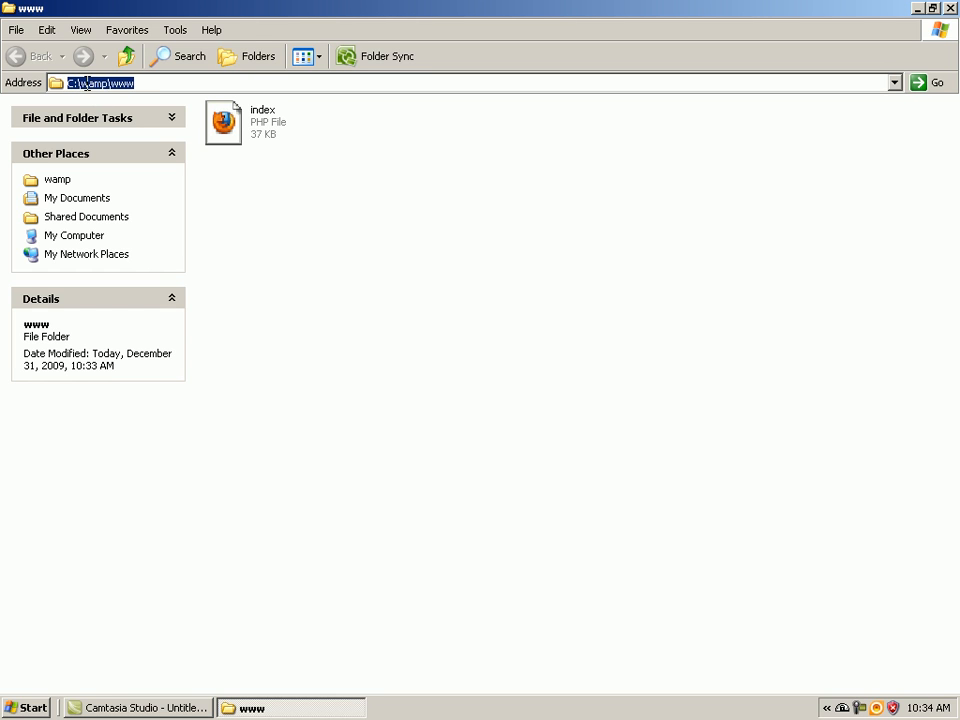
{"action": "left_click", "coordinate": [436, 258]}
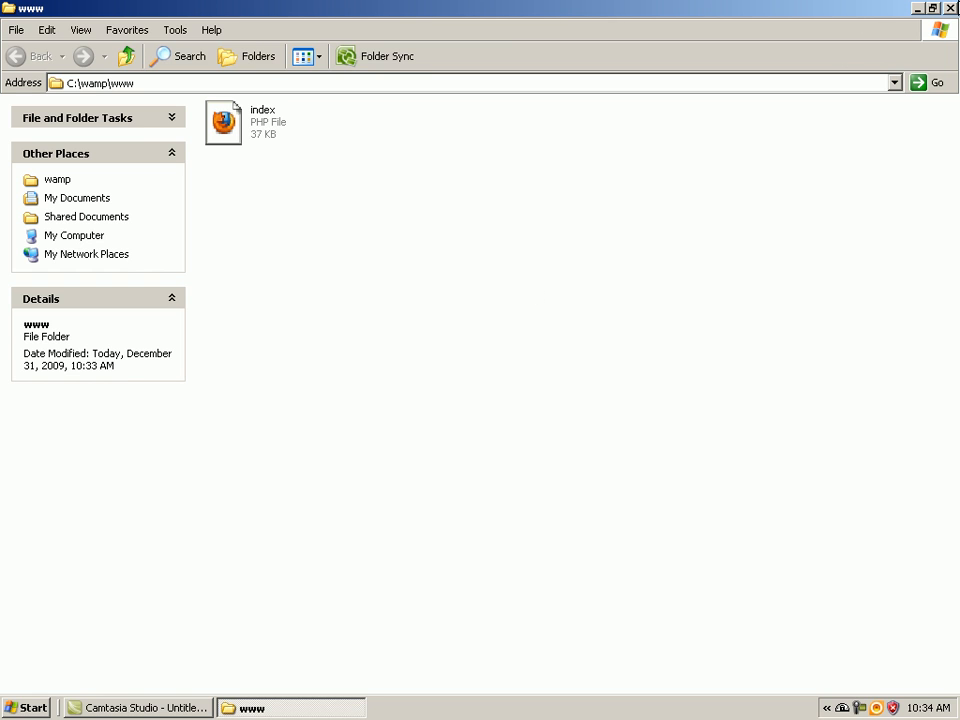
{"action": "left_click", "coordinate": [917, 10]}
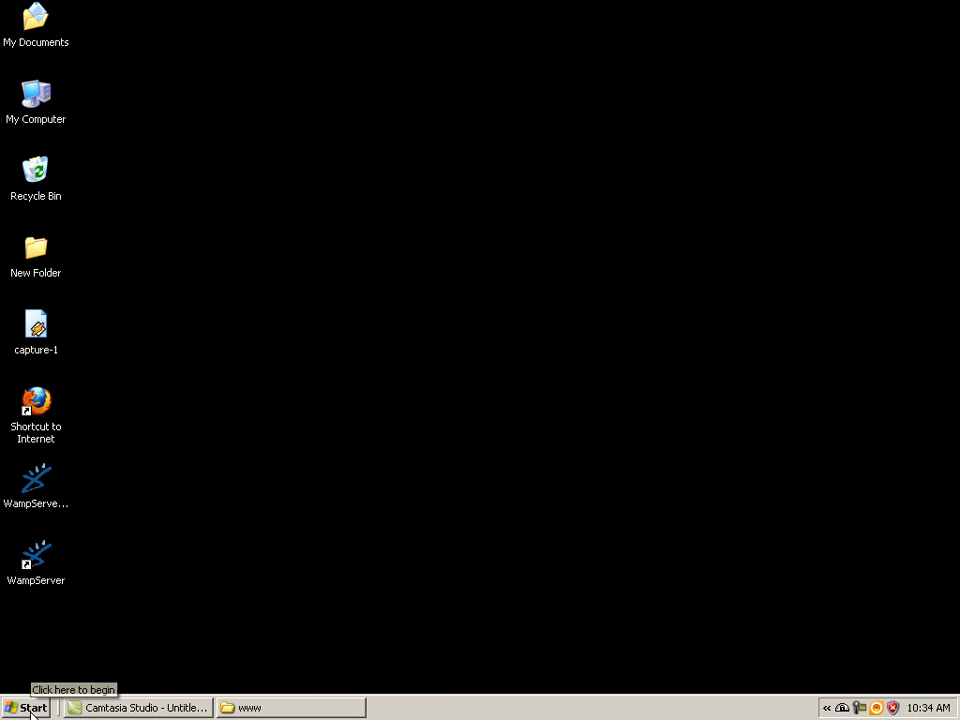
Launch Notepad through the Windows Run dialog
{"action": "key", "text": "super+r"}
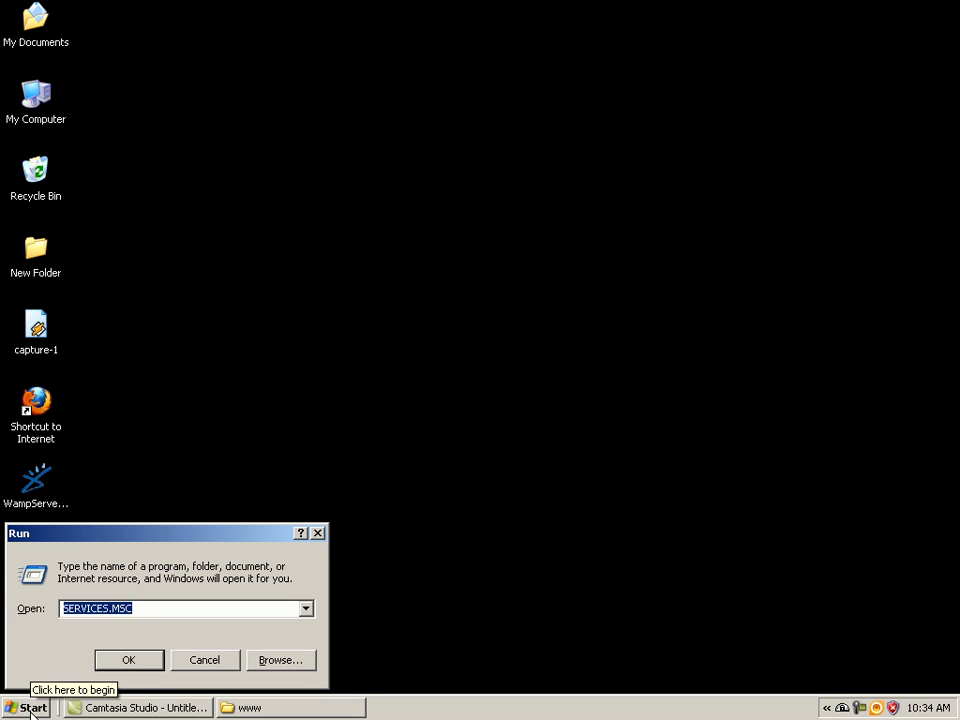
{"action": "type", "text": "nota"}
{"action": "key", "text": "BackSpace"}
{"action": "type", "text": "e"}
{"action": "key", "text": "Down"}
{"action": "key", "text": "Return"}
Write the opening <html> and <body> tags on separate lines, followed by a blank line
{"action": "type", "text": "<htm"}
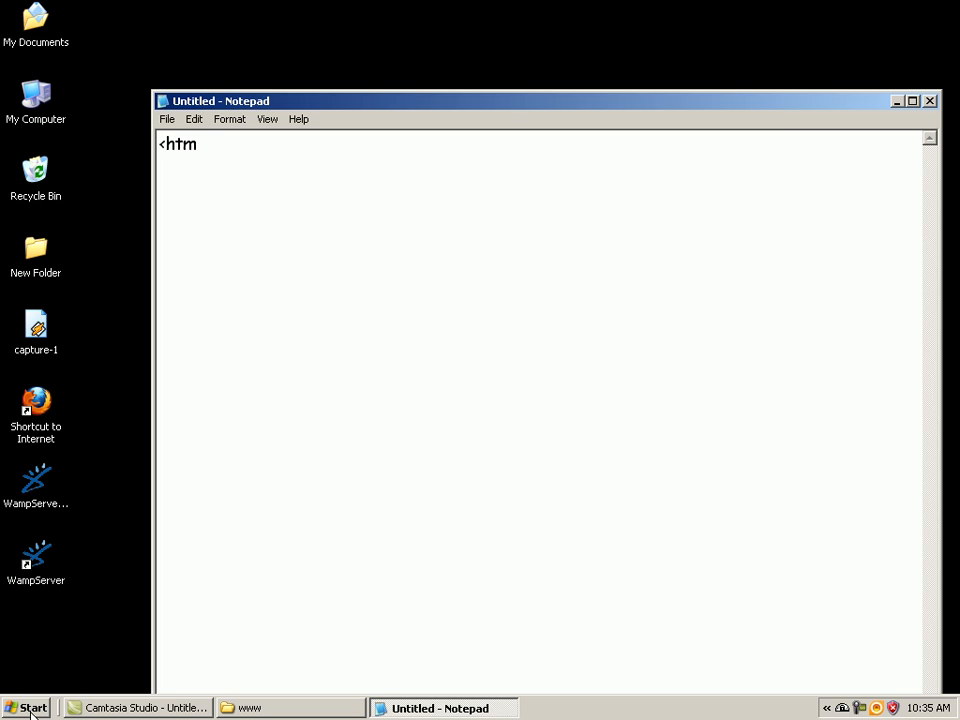
{"action": "type", "text": "l>"}
{"action": "key", "text": "Return"}
{"action": "type", "text": "<body>"}
{"action": "key", "text": "Return"}
{"action": "key", "text": "Return"}
Add the opening <?php tag beneath the blank line, followed by another blank line
{"action": "type", "text": "ec"}
{"action": "key", "text": "BackSpace"}
{"action": "key", "text": "BackSpace"}
{"action": "type", "text": "<p"}
{"action": "key", "text": "BackSpace"}
{"action": "type", "text": "?php"}
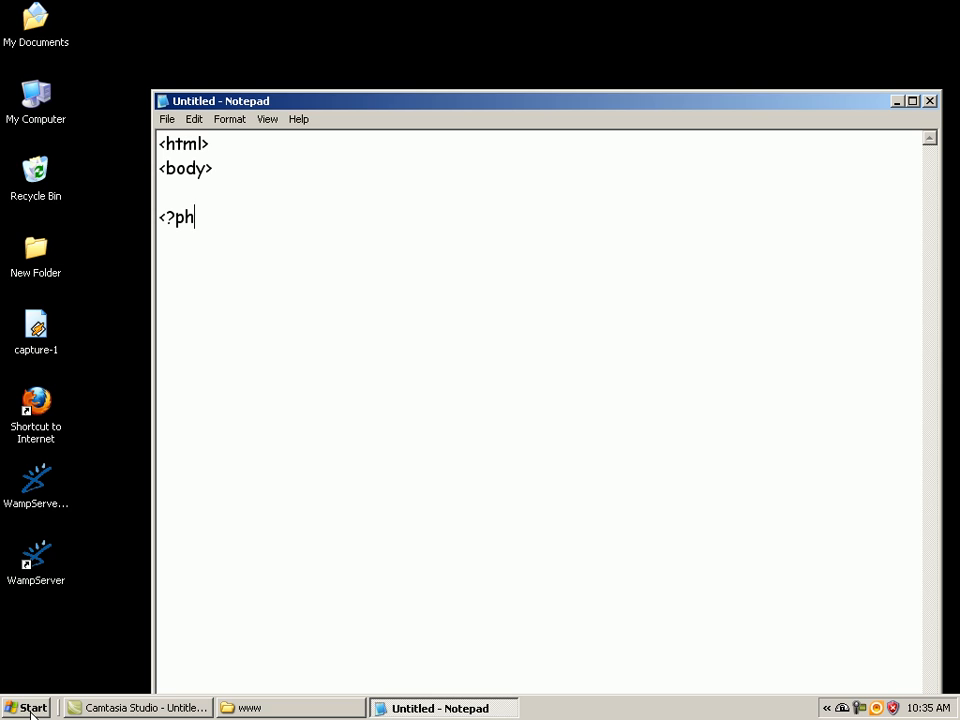
{"action": "key", "text": "Return"}
{"action": "key", "text": "Return"}
Write the PHP statement echo "Hello world"; inside the PHP block
{"action": "type", "text": "echo \"Hellow"}
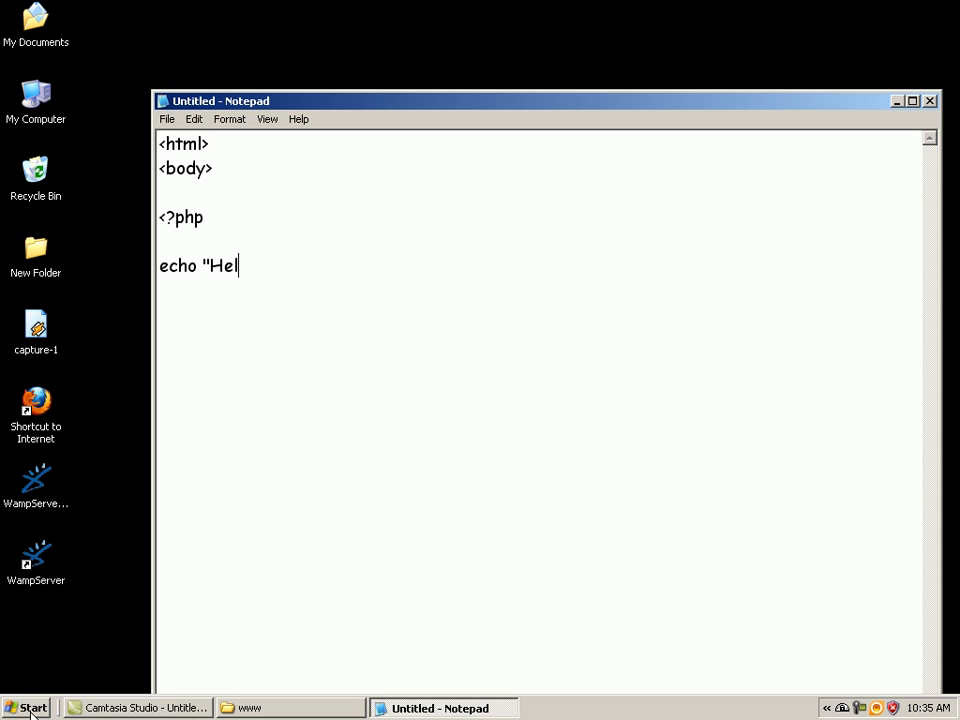
{"action": "key", "text": "BackSpace"}
{"action": "key", "text": "BackSpace"}
{"action": "type", "text": "world\""}
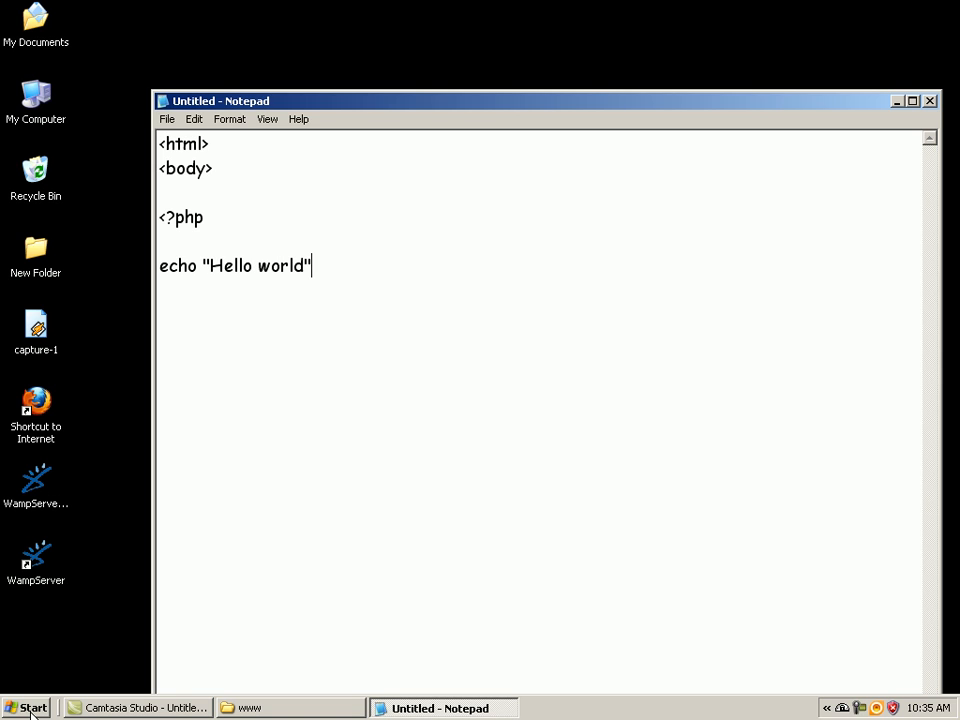
{"action": "type", "text": ";"}
{"action": "key", "text": "Return"}
Close the PHP block with ?> and add the closing </body> and </html> tags on separate lines
{"action": "type", "text": "?>"}
{"action": "key", "text": "Return"}
{"action": "type", "text": "</html>"}
{"action": "key", "text": "Up"}
{"action": "type", "text": "</body"}
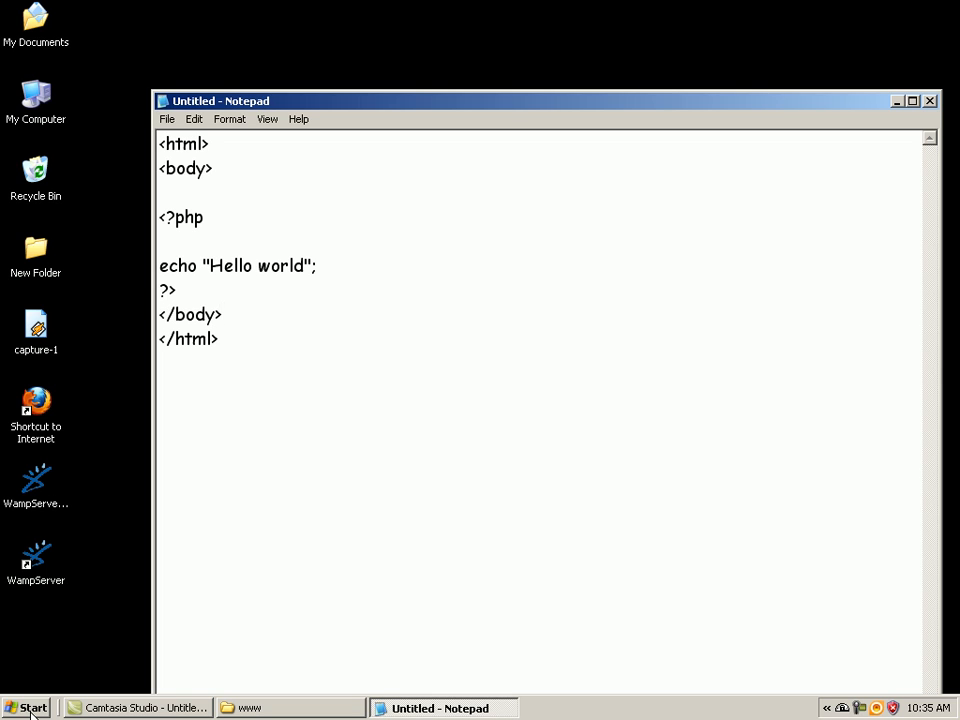
Save the Notepad file on the Desktop as test.php
{"action": "key", "text": "ctrl+s"}
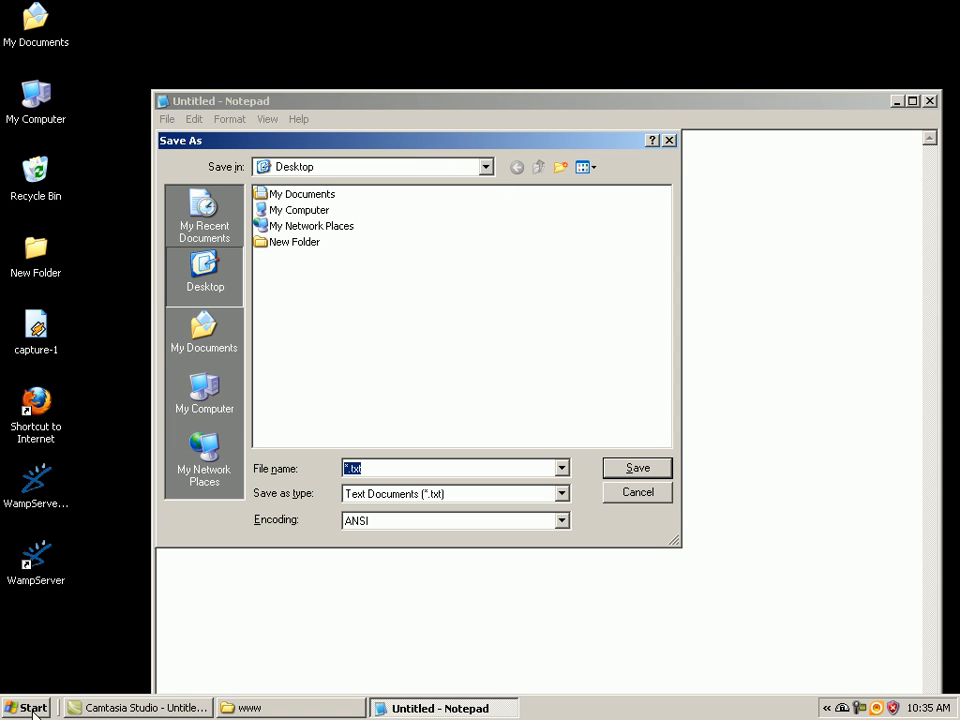
{"action": "type", "text": "test.php"}
{"action": "left_click", "coordinate": [640, 468]}
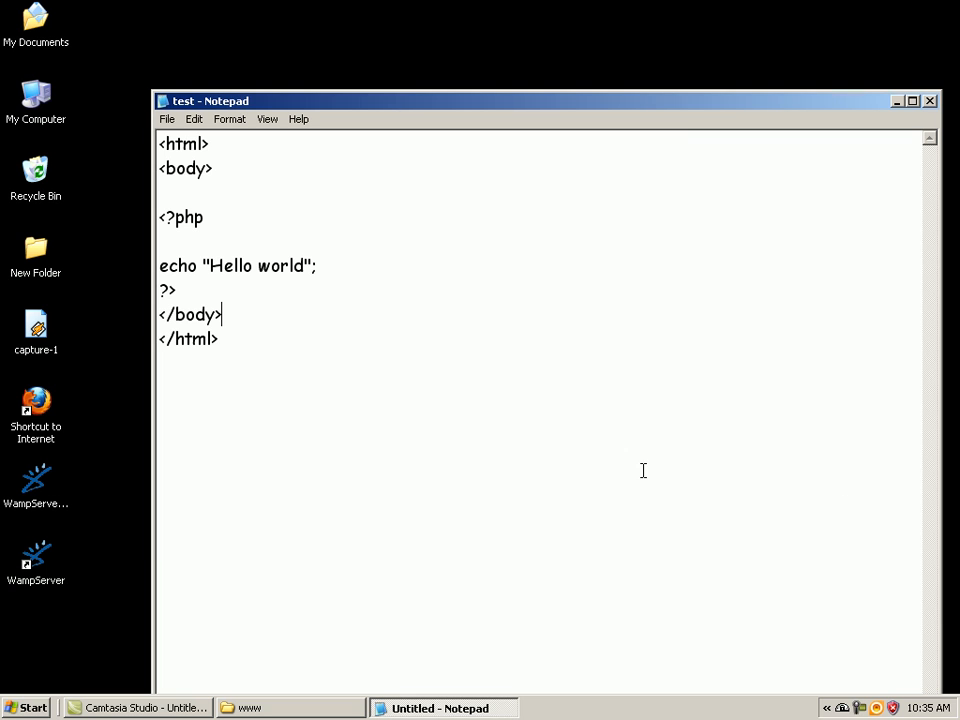
Close Notepad, then copy test.php from the Desktop into C:\wamp\www and refresh the folder
{"action": "left_click", "coordinate": [929, 101]}
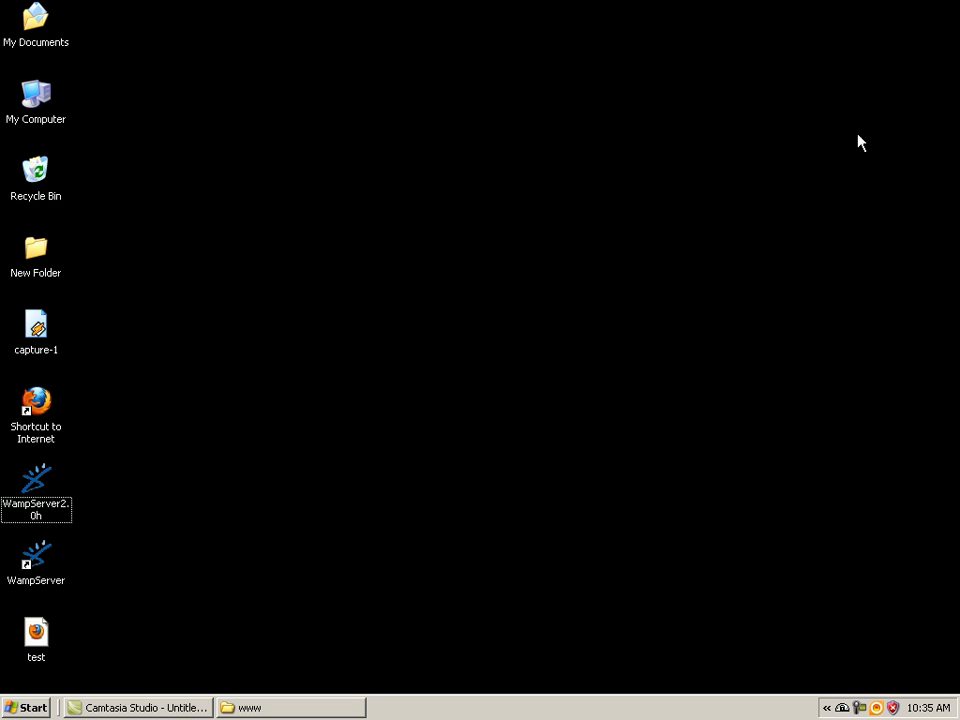
{"action": "right_click", "coordinate": [38, 643]}
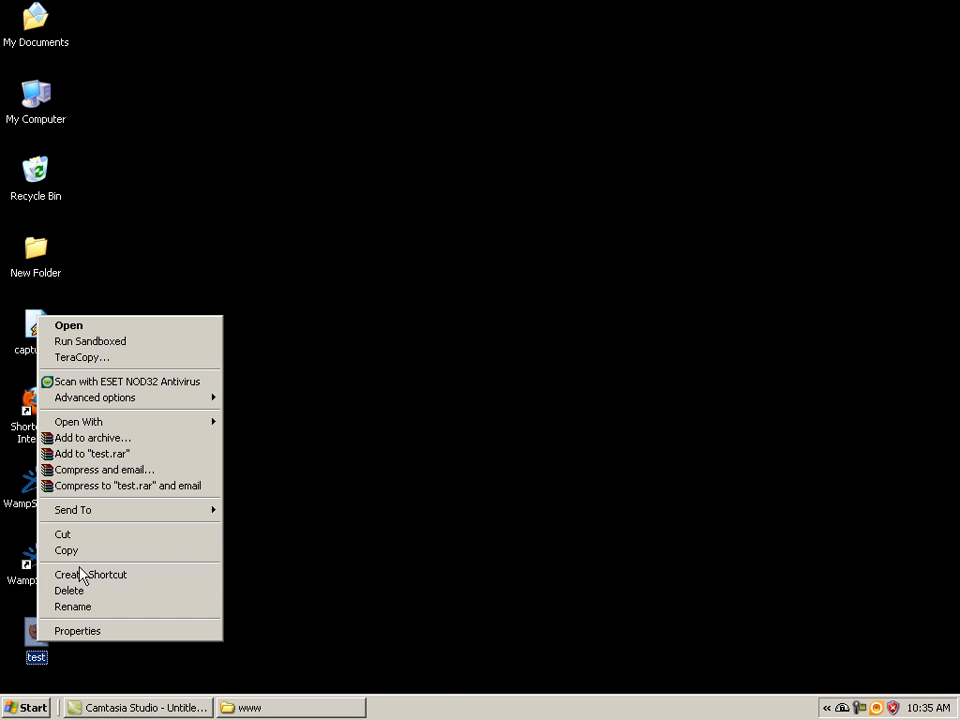
{"action": "left_click", "coordinate": [83, 549]}
{"action": "left_click", "coordinate": [246, 711]}
{"action": "right_click", "coordinate": [452, 227]}
{"action": "left_click", "coordinate": [502, 320]}
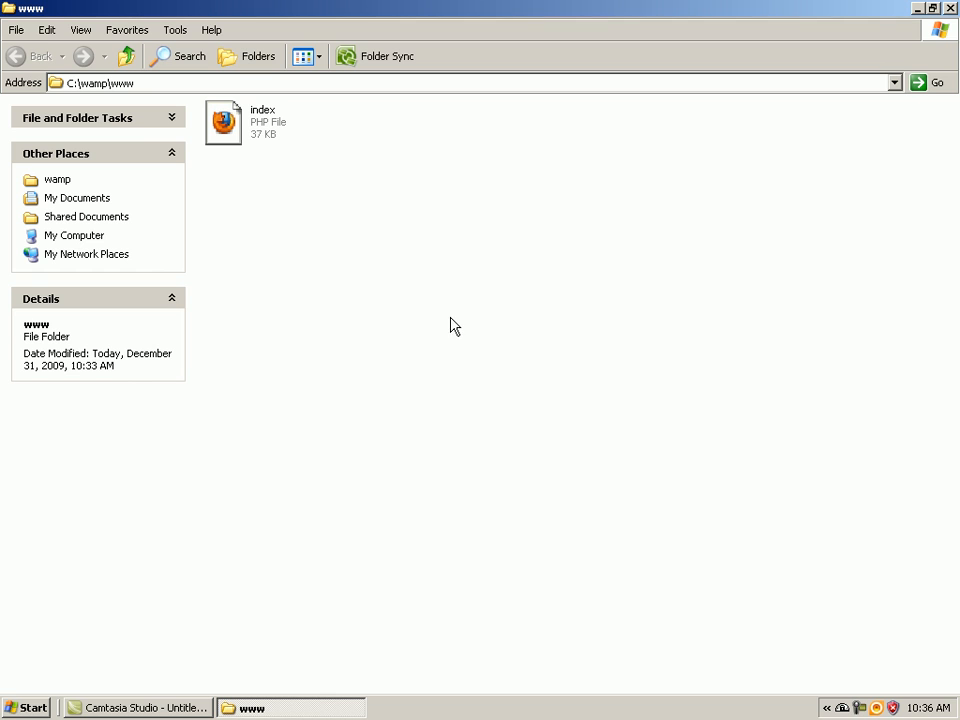
{"action": "right_click", "coordinate": [480, 297]}
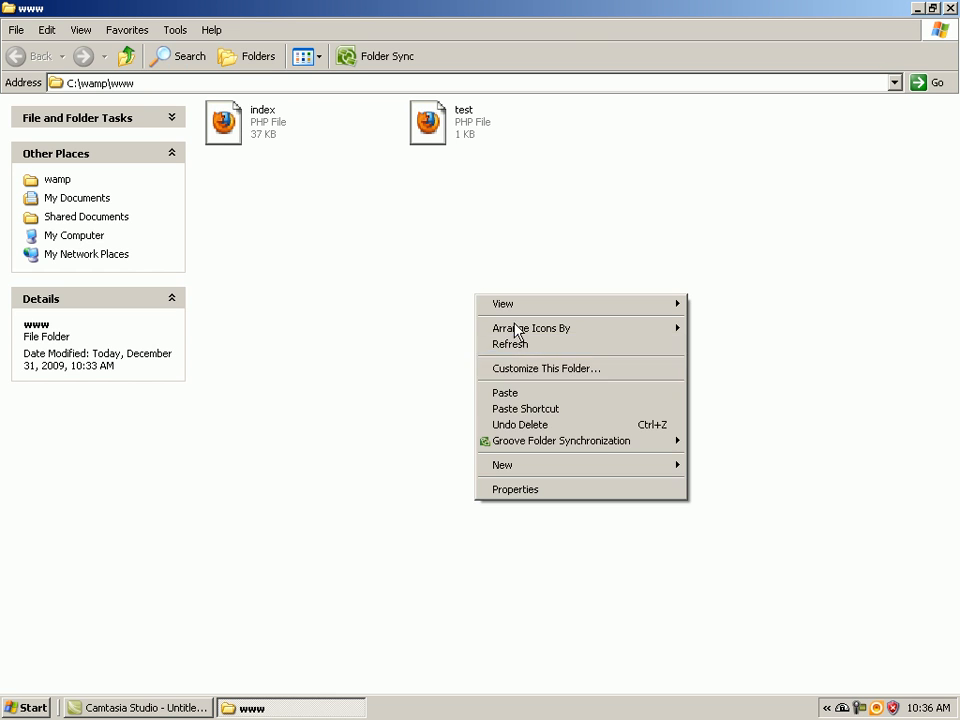
{"action": "left_click", "coordinate": [520, 344]}
{"action": "left_click", "coordinate": [917, 8]}
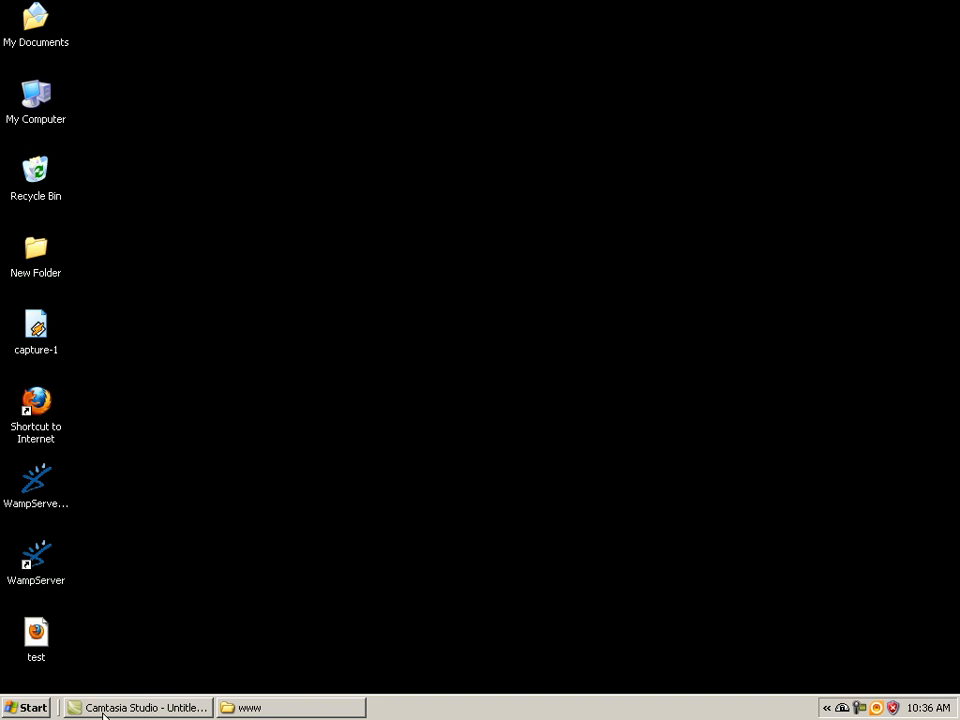
{"action": "left_click", "coordinate": [845, 703]}
{"action": "left_click", "coordinate": [775, 482]}
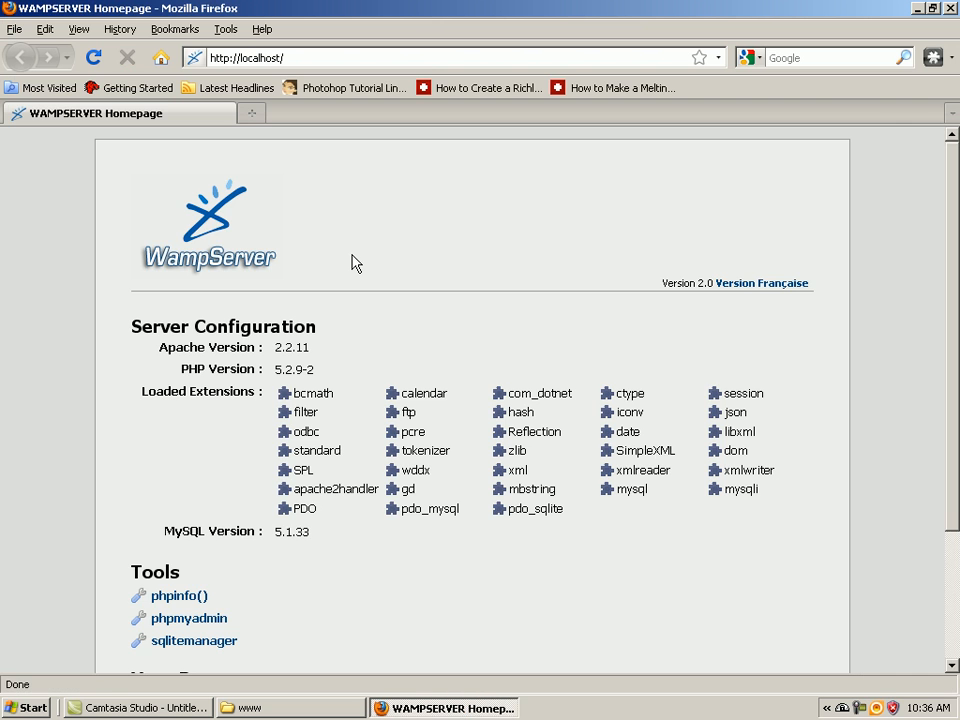
{"action": "left_click", "coordinate": [322, 61]}
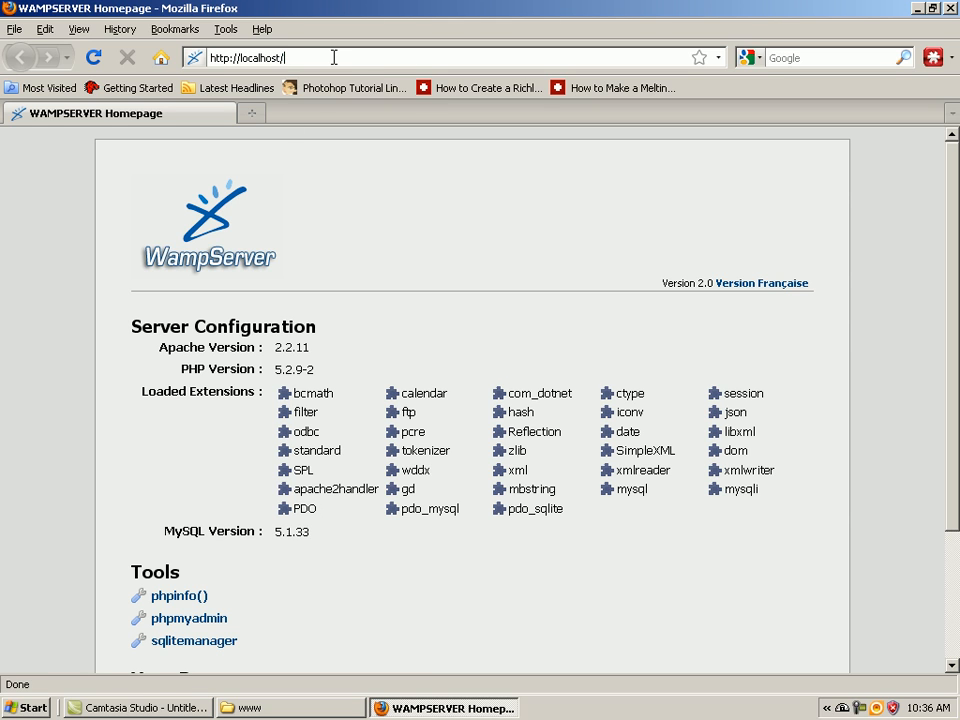
{"action": "type", "text": "test"}
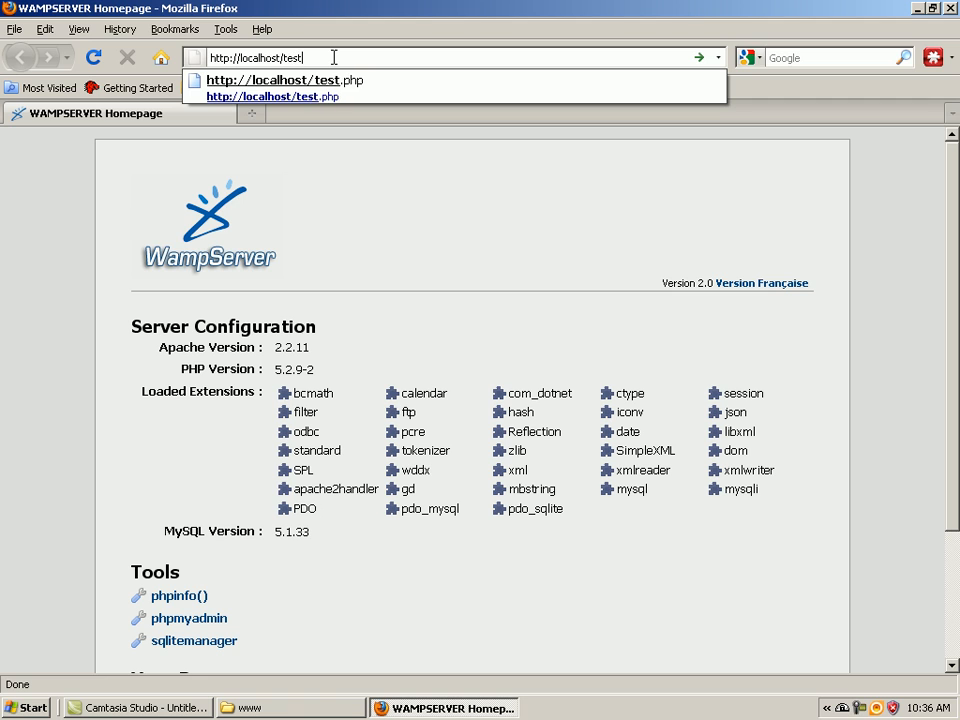
{"action": "type", "text": ".php"}
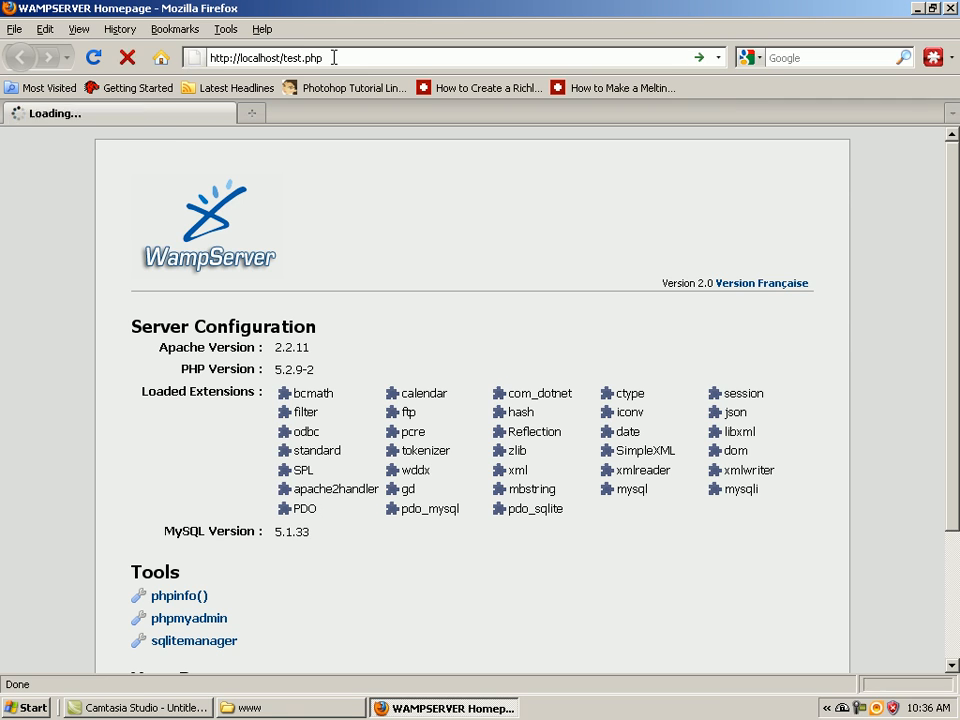
{"action": "key", "text": "Return"}
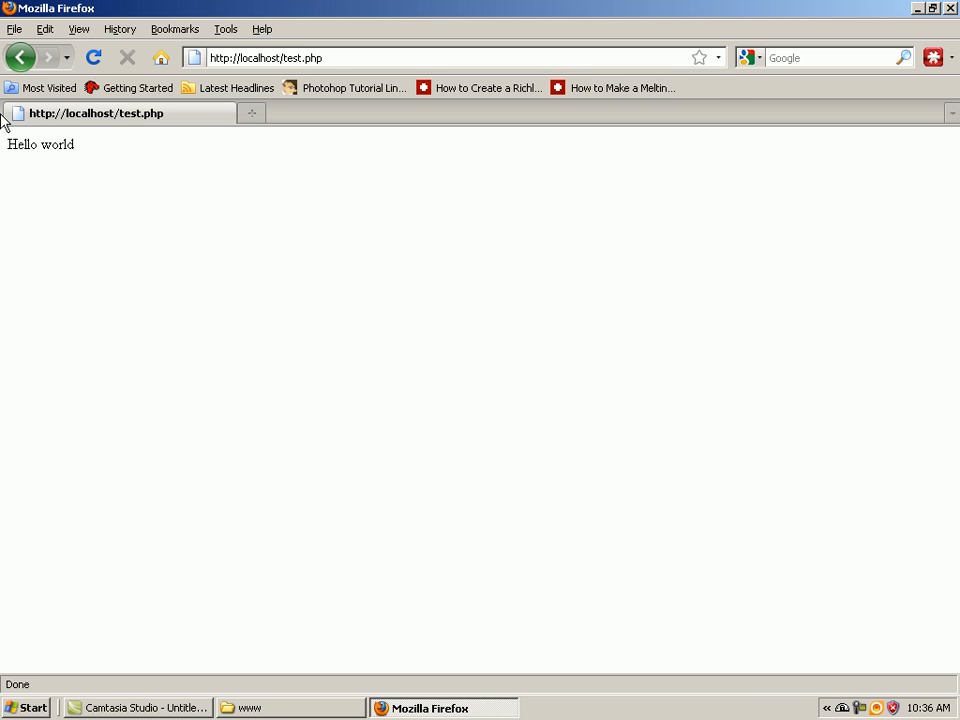
{"action": "left_click_drag", "start_coordinate": [84, 156], "coordinate": [4, 158]}
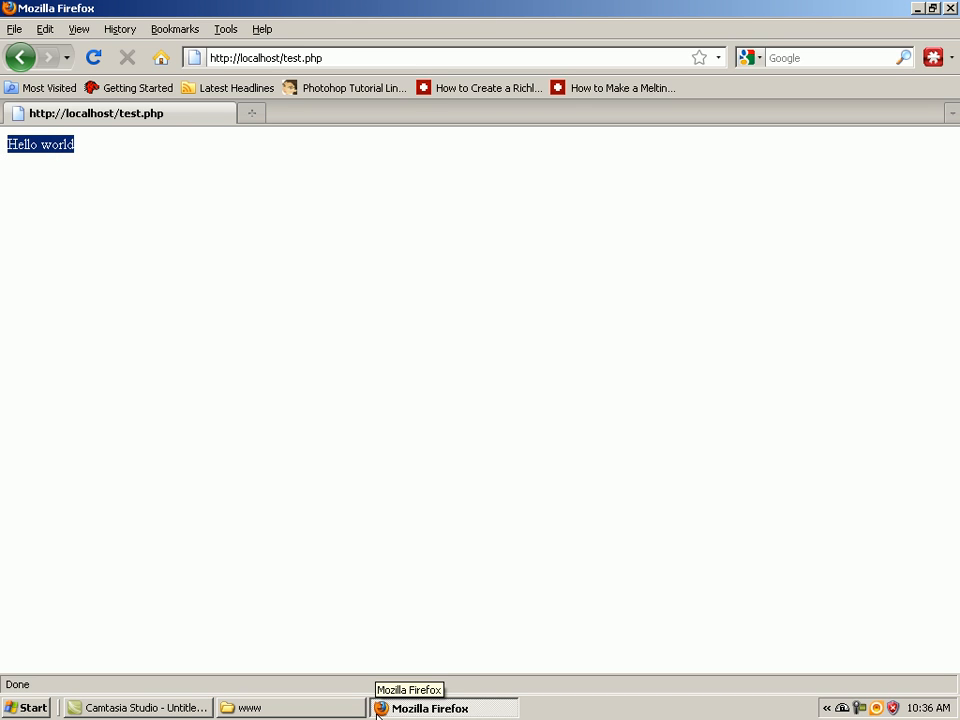
Open the test PHP file from the C:\wamp\www folder in Notepad
{"action": "left_click", "coordinate": [436, 706]}
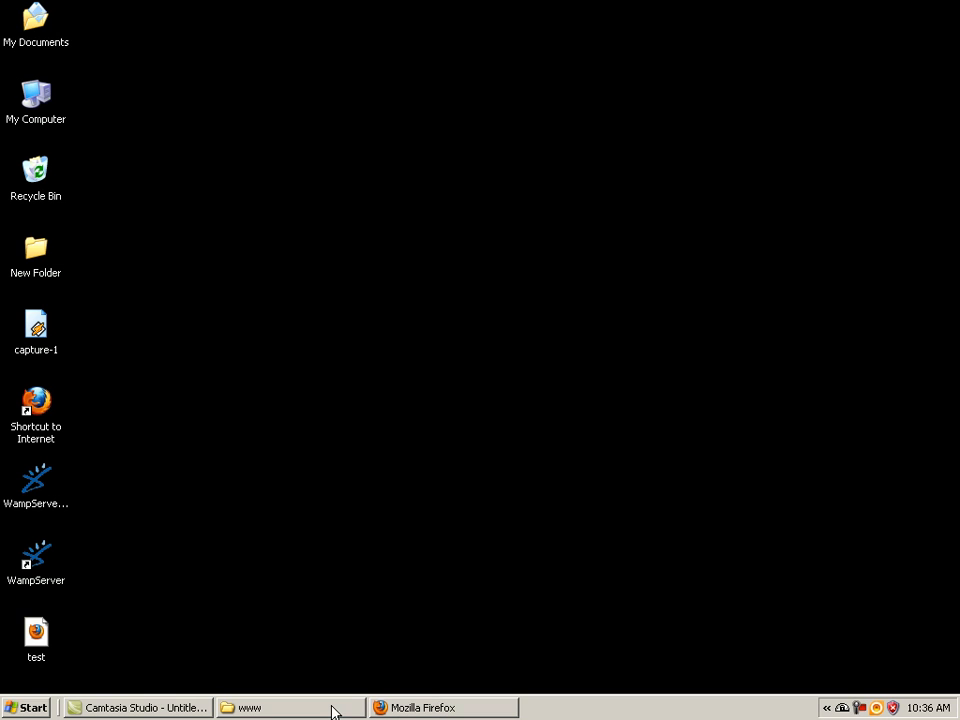
{"action": "left_click", "coordinate": [335, 709]}
{"action": "right_click", "coordinate": [446, 132]}
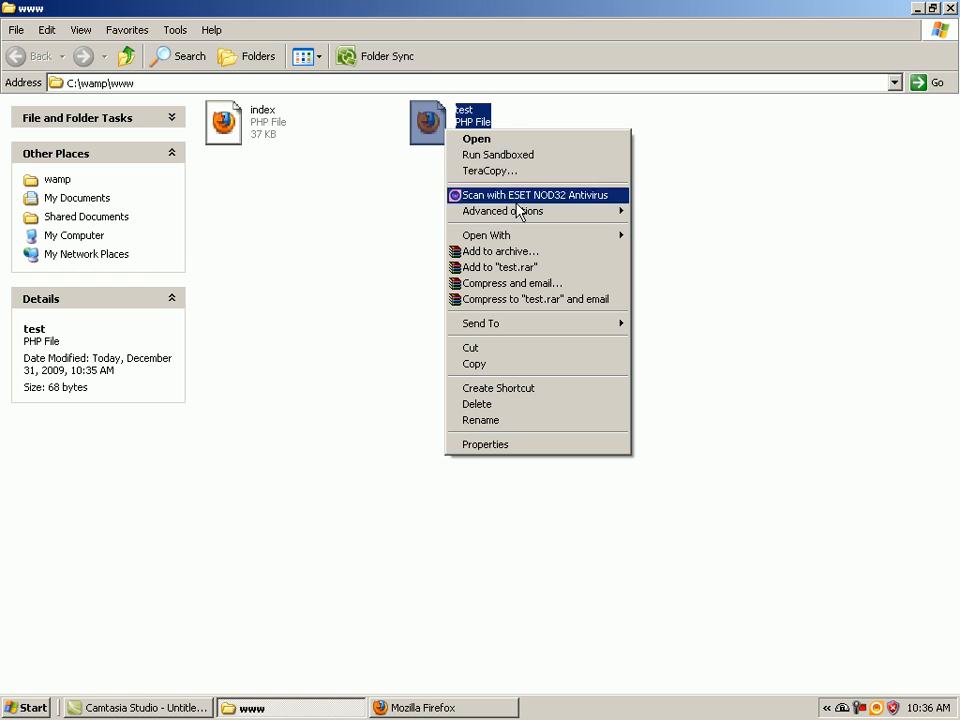
{"action": "mouse_move", "coordinate": [514, 236]}
{"action": "left_click", "coordinate": [710, 257]}
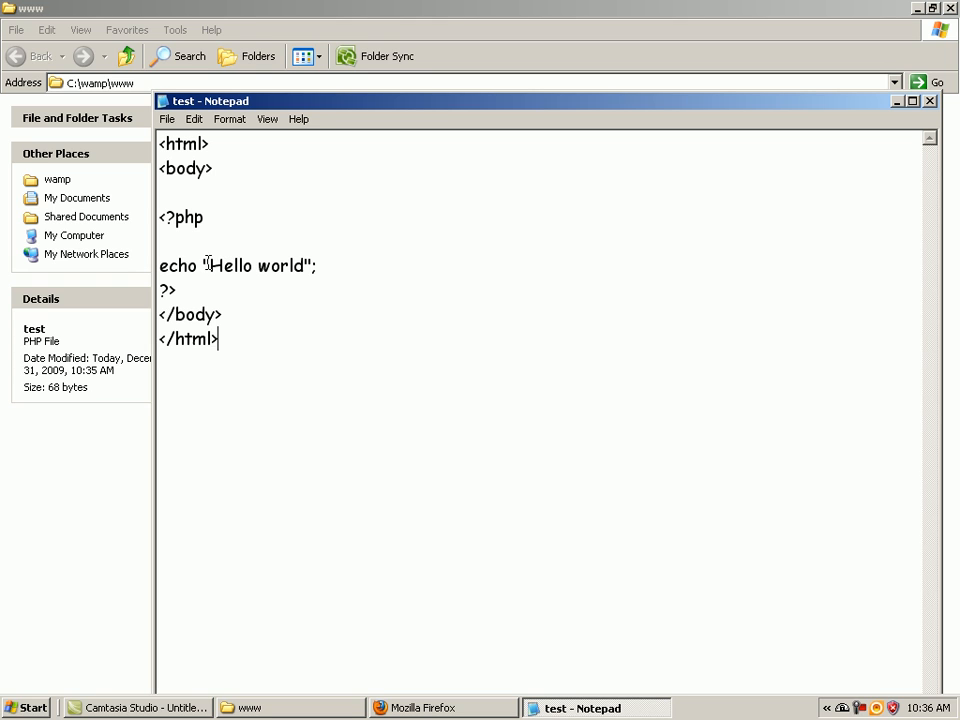
Insert a <b> tag directly after Hello world inside the echo string and save the file
{"action": "left_click", "coordinate": [305, 265]}
{"action": "type", "text": "<b>"}
{"action": "left_click", "coordinate": [585, 338]}
{"action": "left_click", "coordinate": [122, 707]}
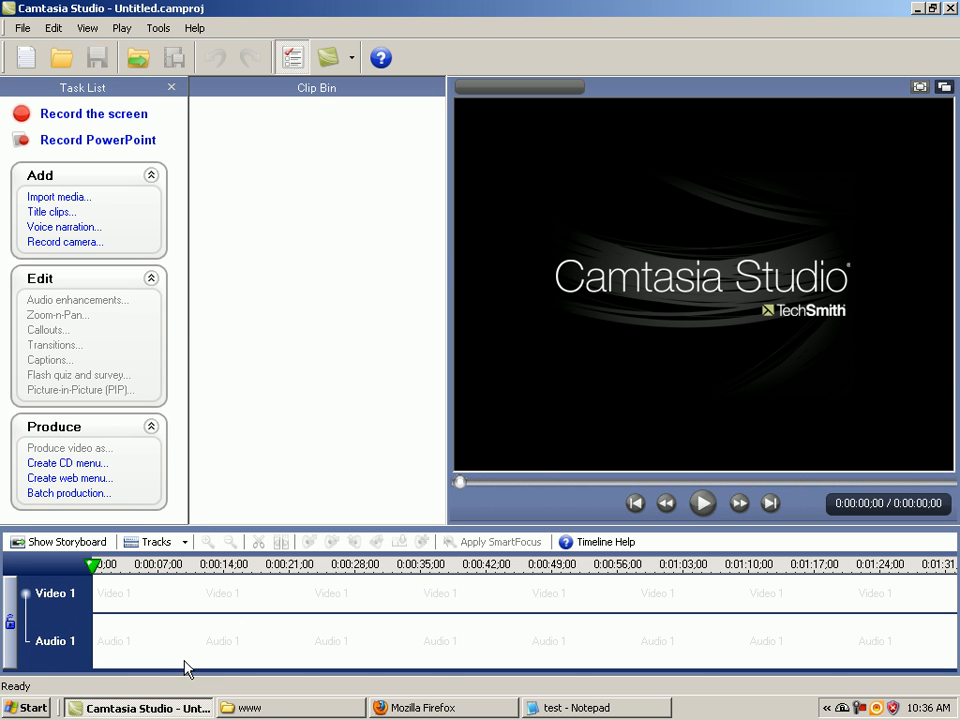
{"action": "left_click", "coordinate": [950, 8]}
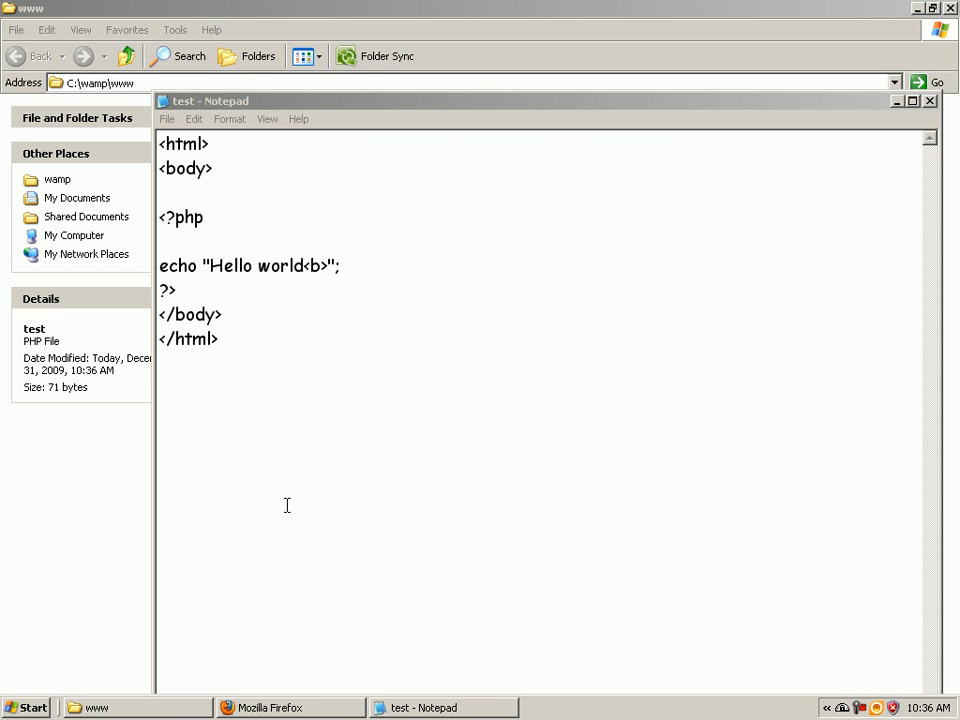
{"action": "left_click", "coordinate": [282, 708]}
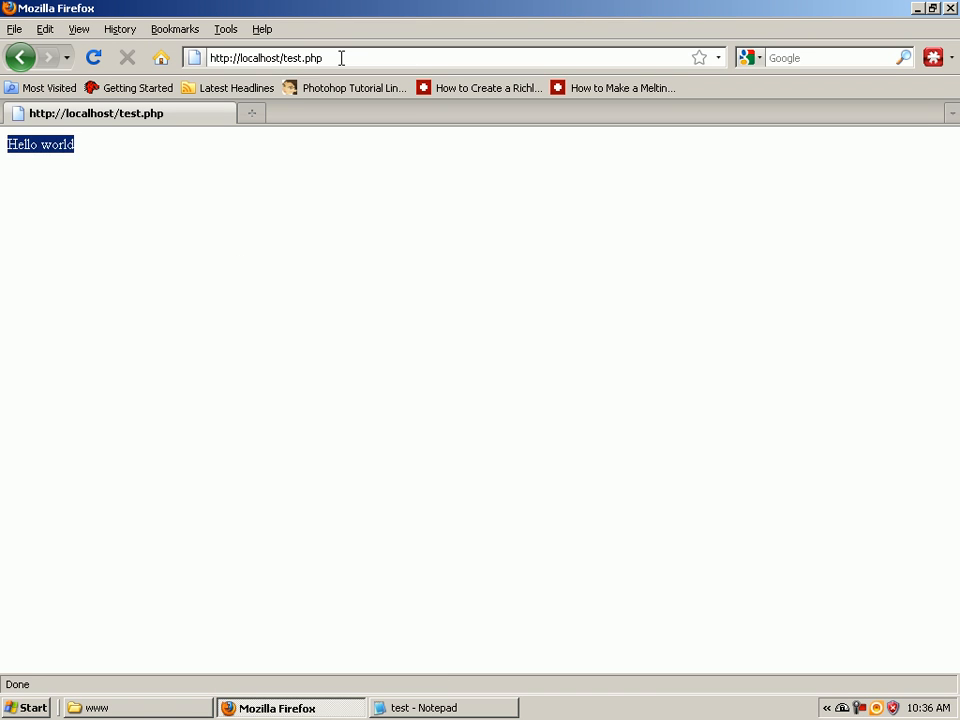
{"action": "left_click", "coordinate": [344, 57]}
{"action": "key", "text": "Return"}
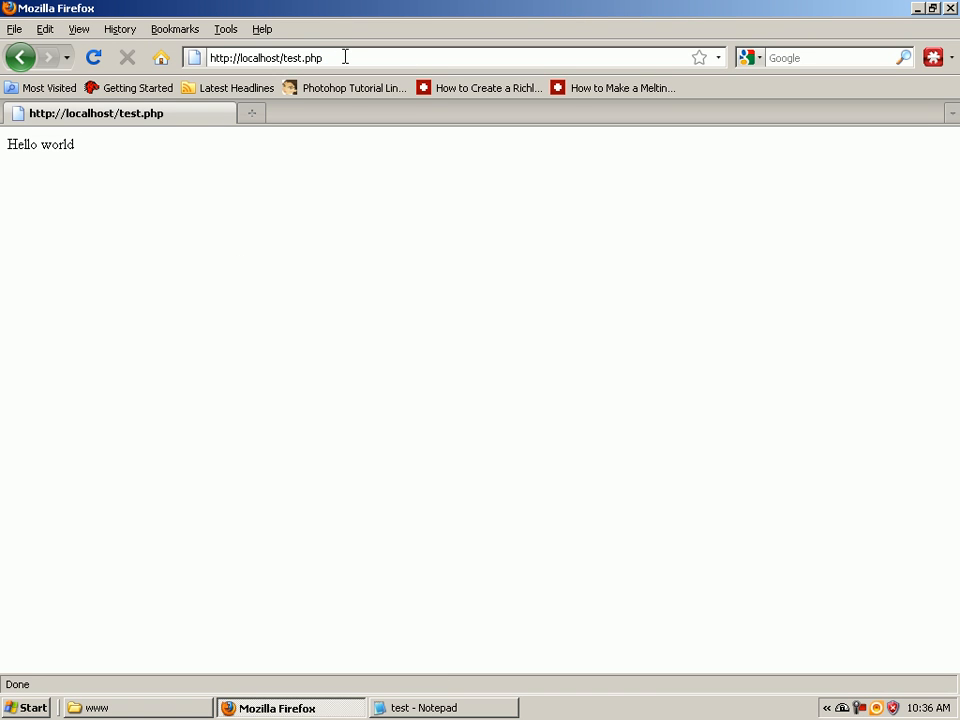
In Notepad, wrap Hello world in <b> and </b> tags inside the echo string, save, and refresh test.php in Firefox
{"action": "left_click", "coordinate": [455, 708]}
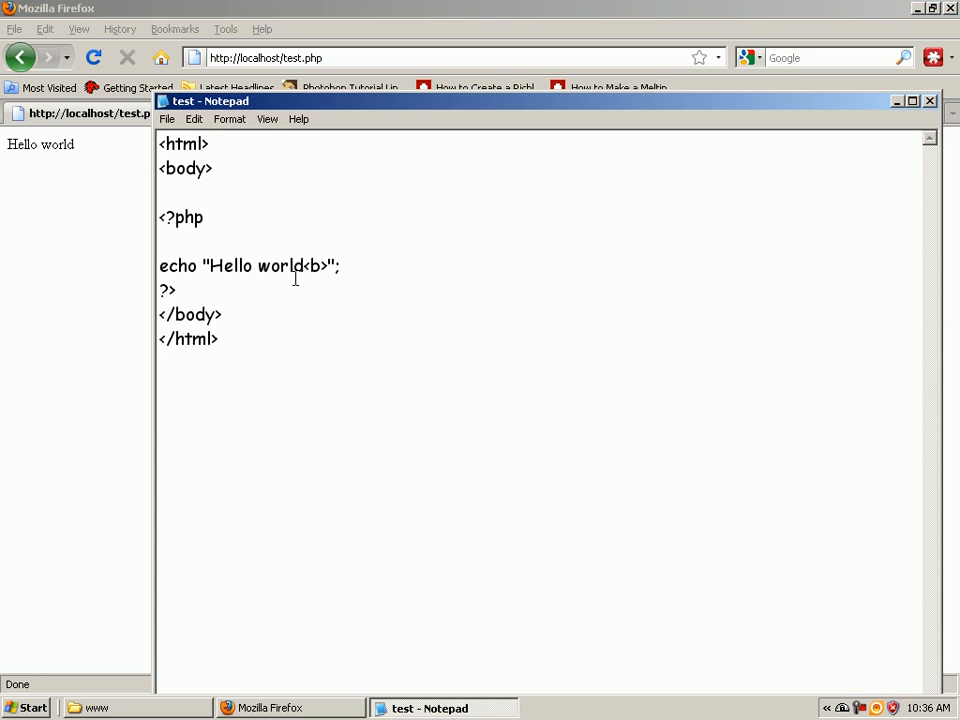
{"action": "left_click", "coordinate": [209, 265]}
{"action": "type", "text": "<b"}
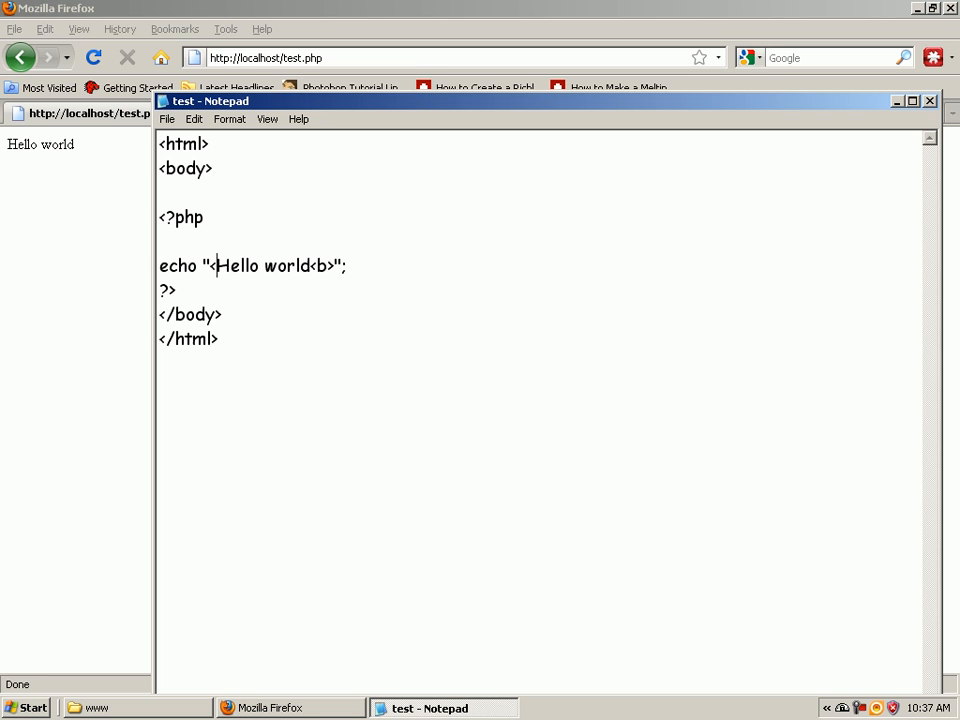
{"action": "type", "text": ">"}
{"action": "key", "text": "Right"}
{"action": "key", "text": "Right"}
{"action": "key", "text": "Right"}
{"action": "key", "text": "Right"}
{"action": "key", "text": "Right"}
{"action": "key", "text": "Right"}
{"action": "key", "text": "Right"}
{"action": "key", "text": "Right"}
{"action": "key", "text": "Right"}
{"action": "key", "text": "Right"}
{"action": "key", "text": "Right"}
{"action": "key", "text": "Right"}
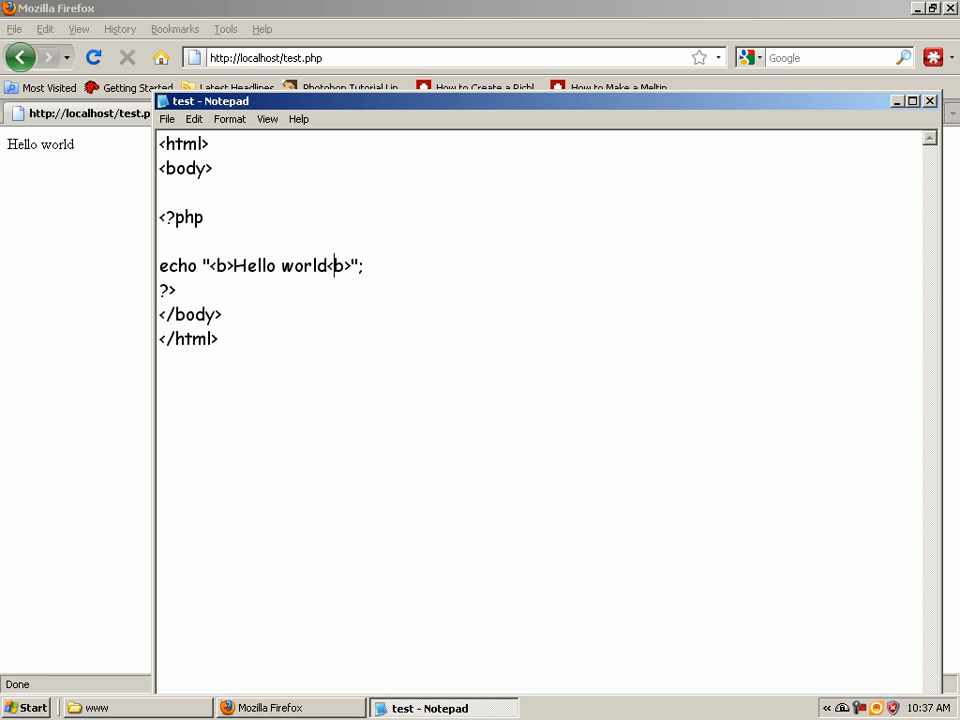
{"action": "type", "text": "/"}
{"action": "left_click", "coordinate": [346, 412]}
{"action": "left_click", "coordinate": [49, 191]}
{"action": "left_click", "coordinate": [94, 58]}
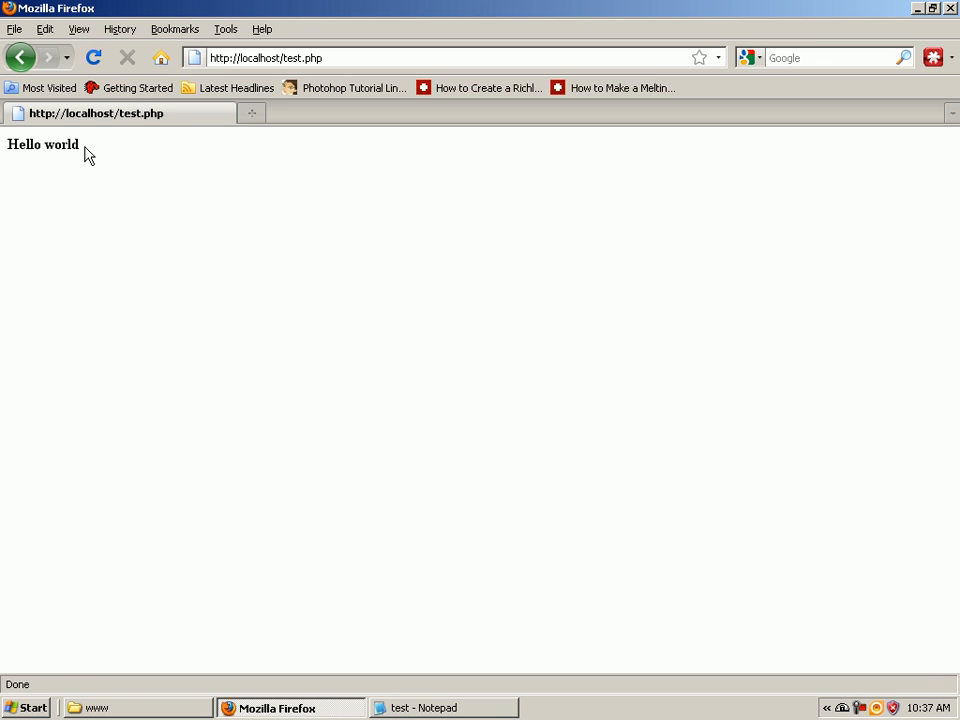
In Notepad, add the loop line for($i=0;$i<10;$i++) directly above the echo statement with no blank line between them
{"action": "left_click", "coordinate": [458, 708]}
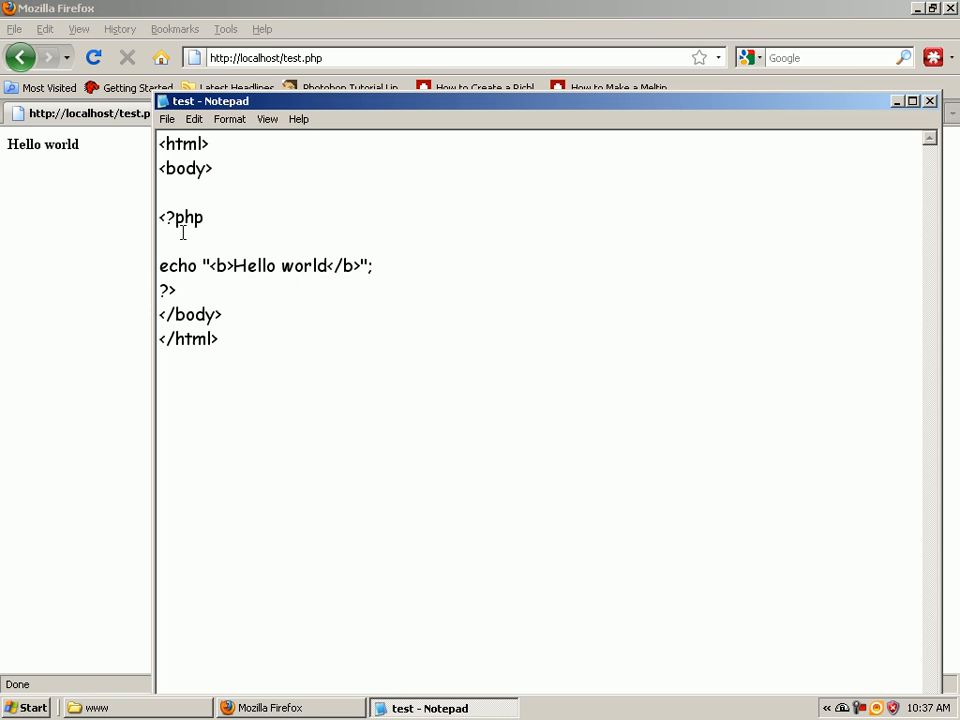
{"action": "left_click", "coordinate": [60, 250]}
{"action": "key", "text": "Return"}
{"action": "key", "text": "Return"}
{"action": "type", "text": "for"}
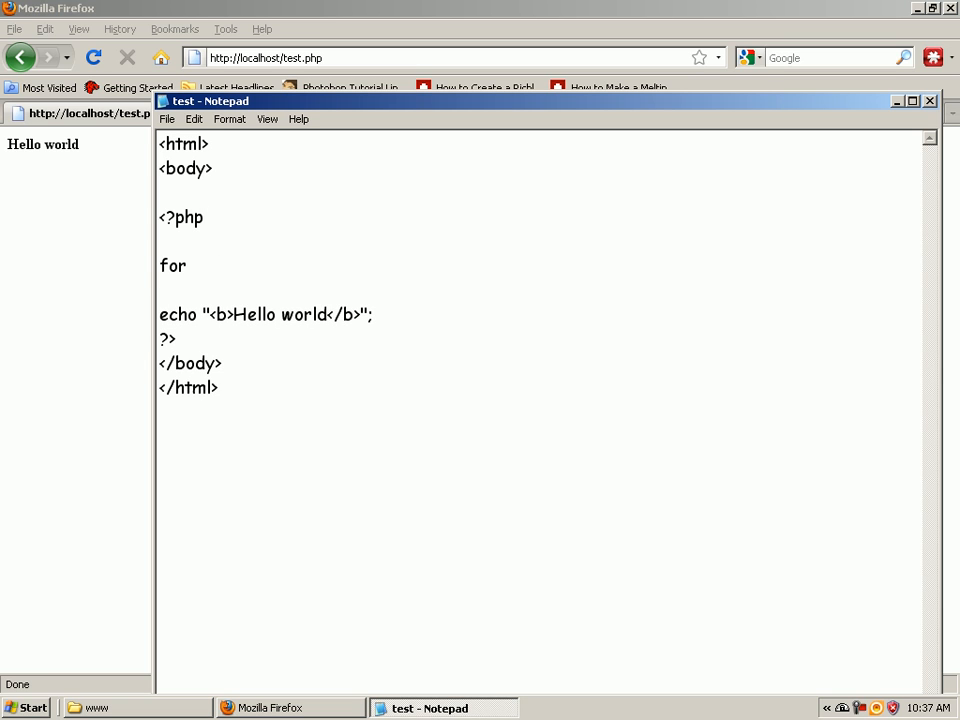
{"action": "type", "text": "($i=0"}
{"action": "type", "text": ";$i"}
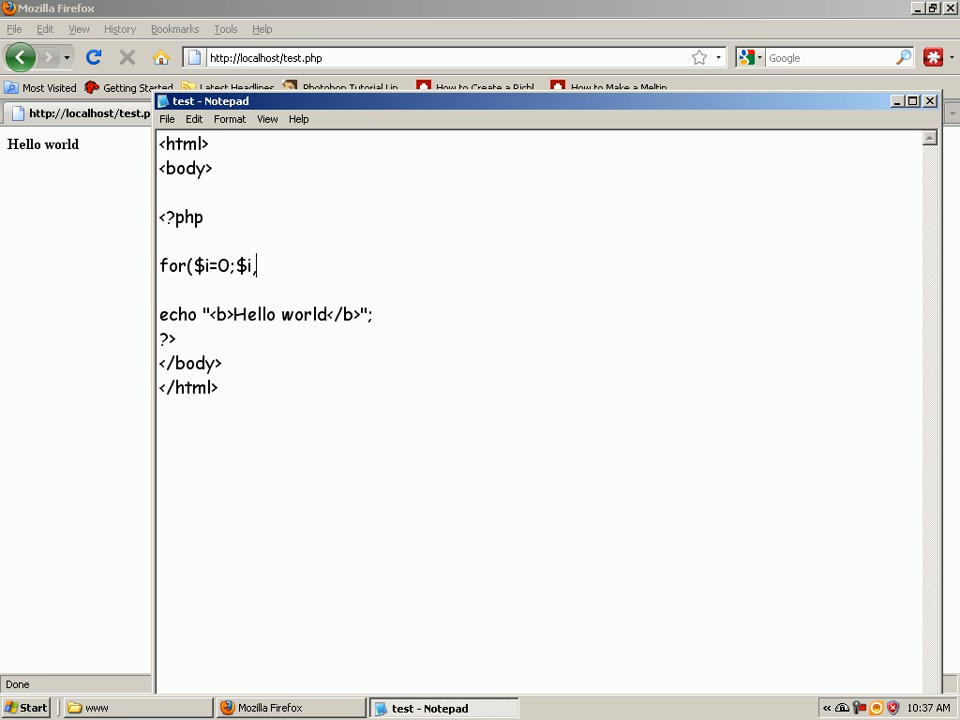
{"action": "type", "text": "<10;$i++)"}
{"action": "left_click", "coordinate": [161, 314]}
{"action": "key", "text": "BackSpace"}
{"action": "left_click", "coordinate": [349, 341]}
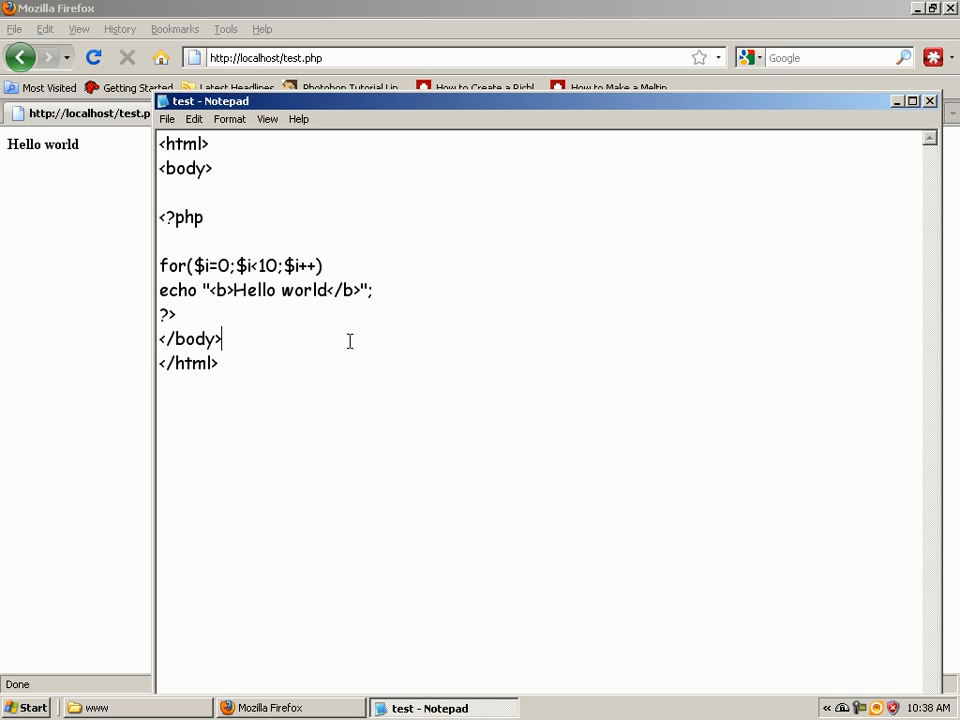
{"action": "left_click", "coordinate": [86, 315]}
{"action": "left_click", "coordinate": [351, 57]}
{"action": "key", "text": "Return"}
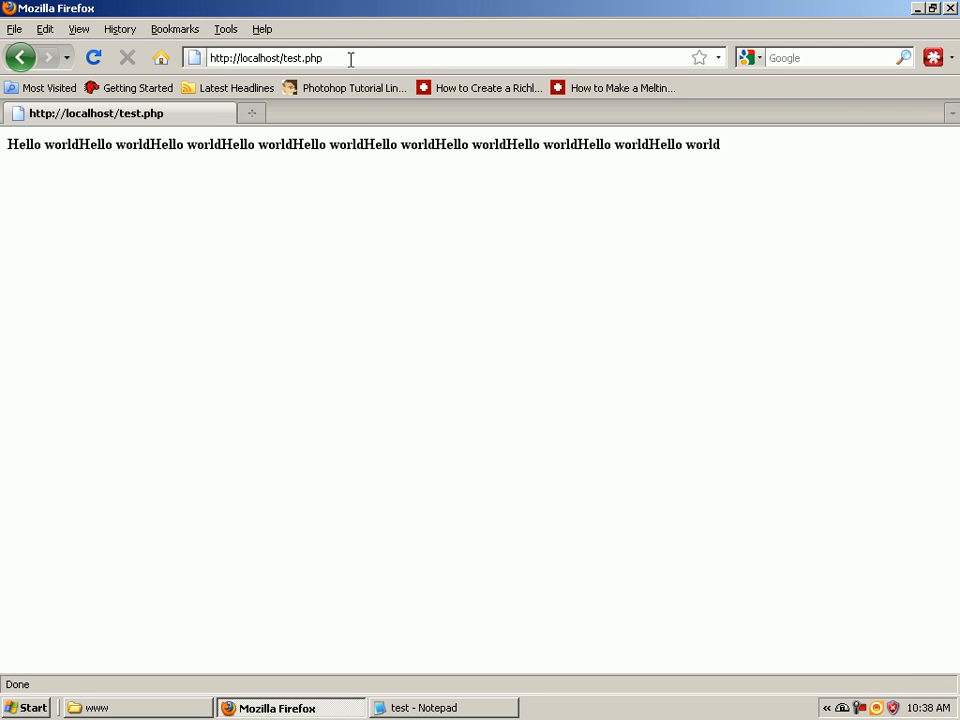
{"action": "left_click", "coordinate": [446, 702]}
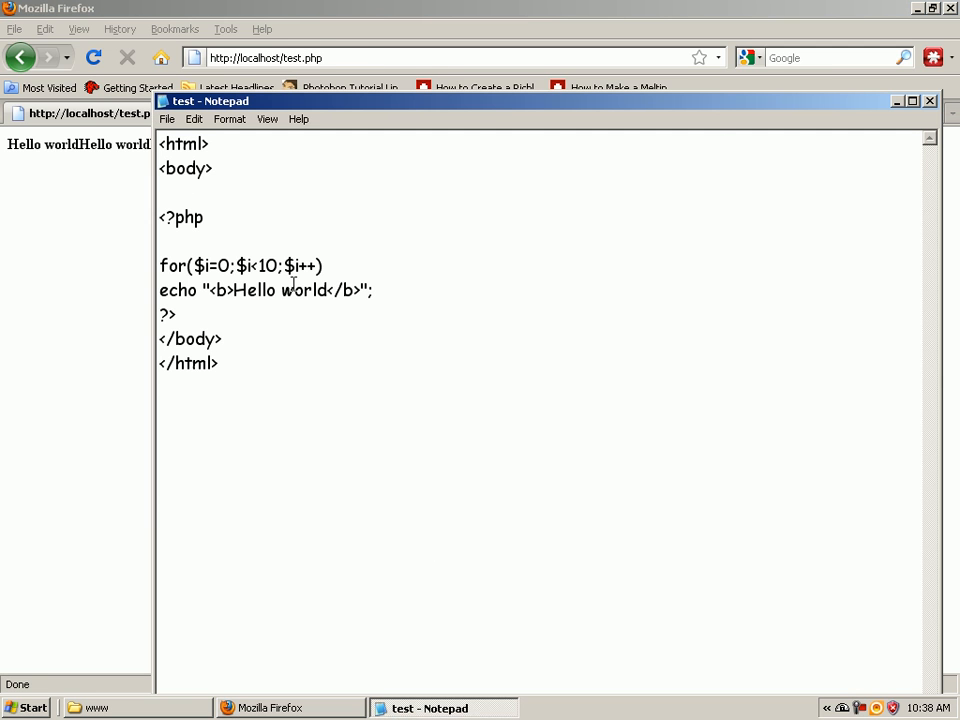
{"action": "left_click", "coordinate": [418, 707]}
{"action": "left_click_drag", "start_coordinate": [36, 143], "coordinate": [3, 210]}
{"action": "left_click", "coordinate": [731, 167]}
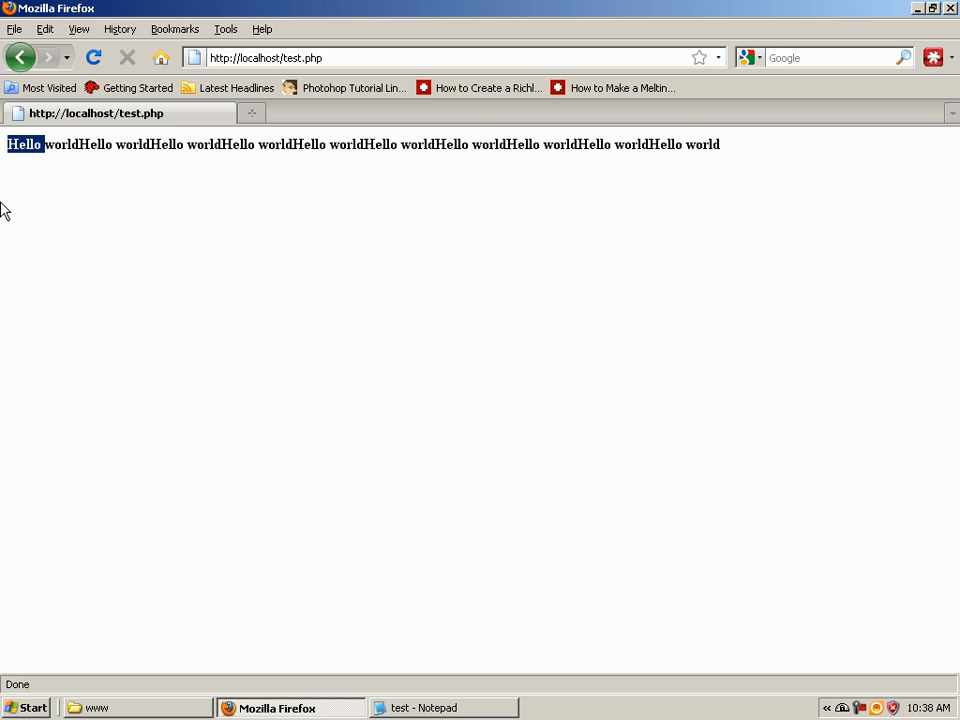
In Notepad, insert a <br> tag between Hello world and </b> in the echo string and save the file
{"action": "left_click", "coordinate": [452, 708]}
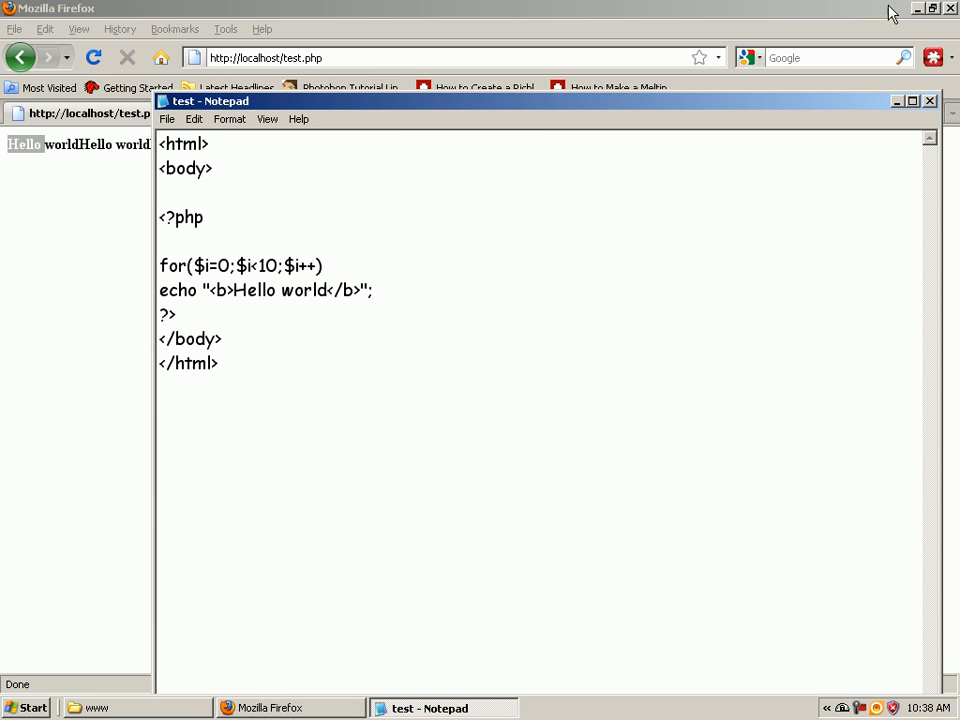
{"action": "left_click", "coordinate": [357, 290]}
{"action": "key", "text": "Right"}
{"action": "key", "text": "Left"}
{"action": "key", "text": "Left"}
{"action": "key", "text": "Left"}
{"action": "key", "text": "Left"}
{"action": "key", "text": "Left"}
{"action": "type", "text": "<br>"}
{"action": "left_click", "coordinate": [445, 381]}
{"action": "key", "text": "alt+Tab"}
{"action": "left_click", "coordinate": [365, 59]}
{"action": "key", "text": "Return"}
{"action": "left_click_drag", "start_coordinate": [122, 349], "coordinate": [4, 133]}
{"action": "left_click", "coordinate": [142, 318]}
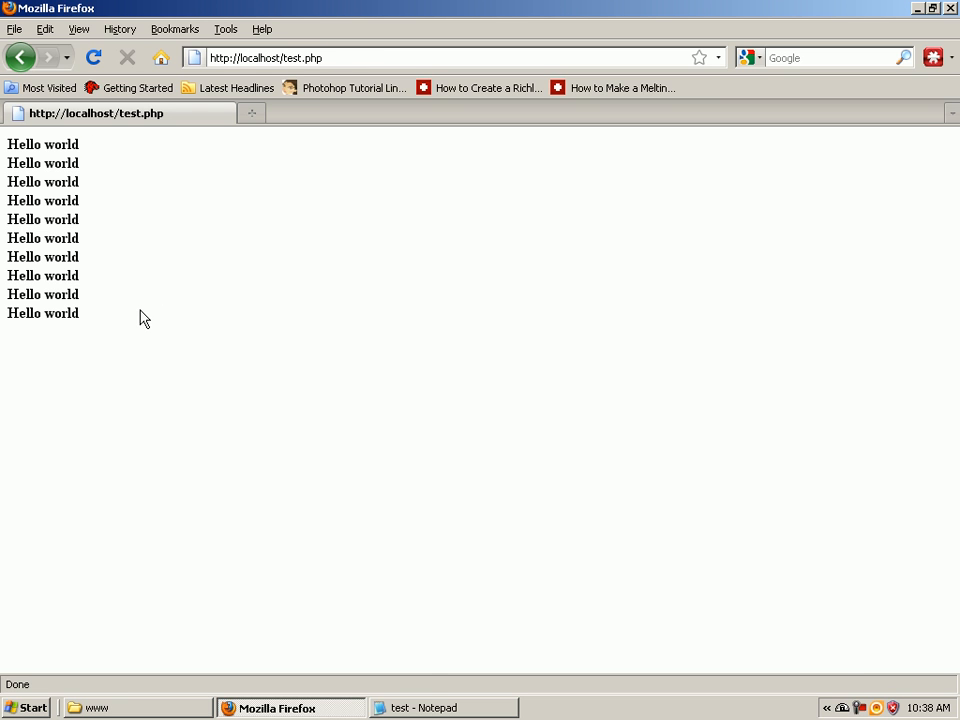
Minimize the Firefox, www folder and Notepad windows to return to the desktop
{"action": "left_click", "coordinate": [321, 707]}
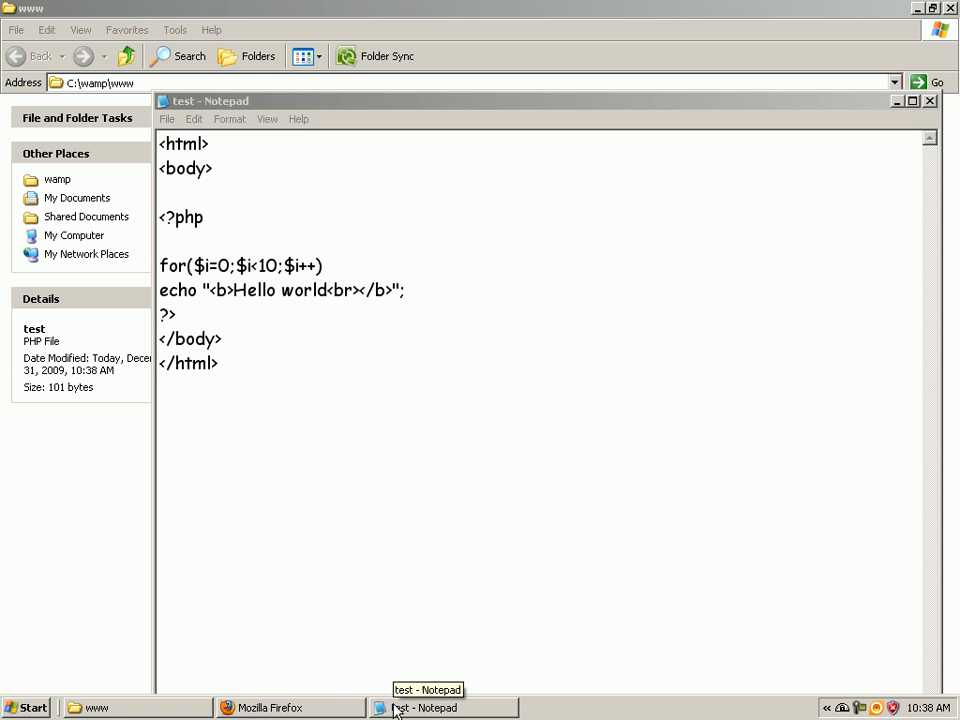
{"action": "left_click", "coordinate": [917, 9]}
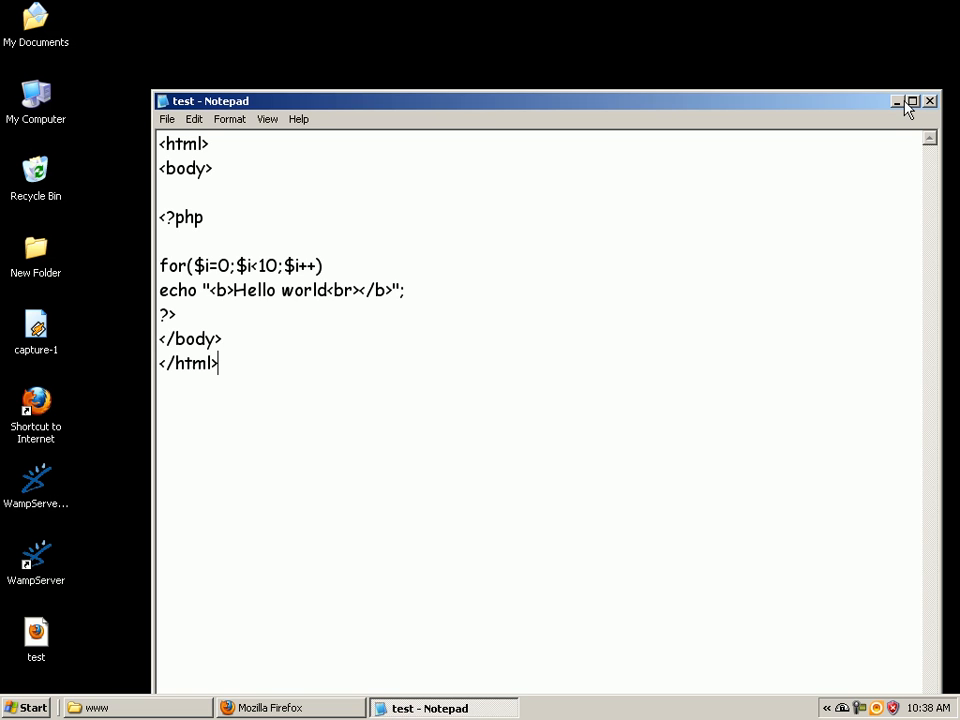
{"action": "left_click", "coordinate": [897, 102]}
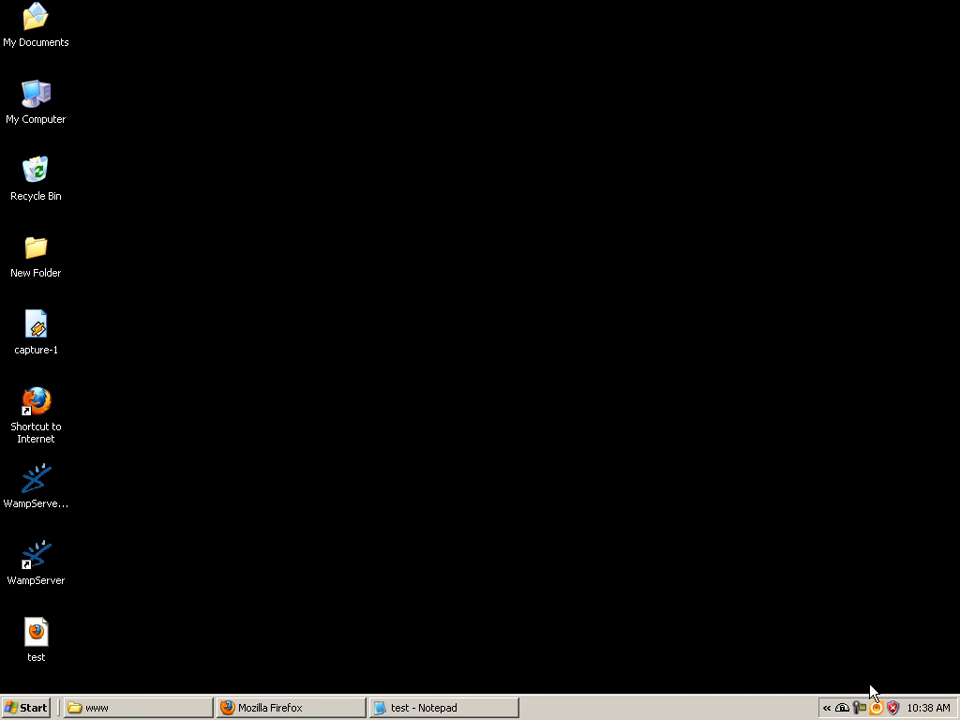